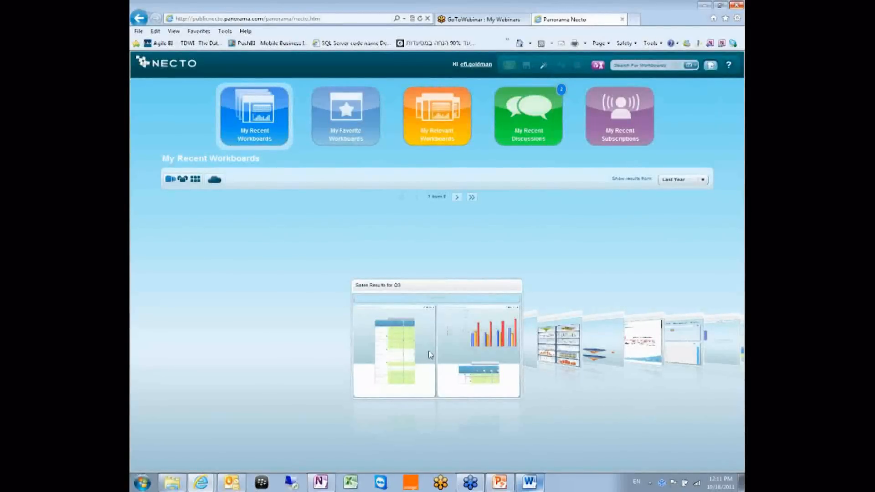
- Open the recent workboard Sales Results for Q3 and unpin its navigation pane so that it collapses
{"action": "left_click", "coordinate": [400, 320]}
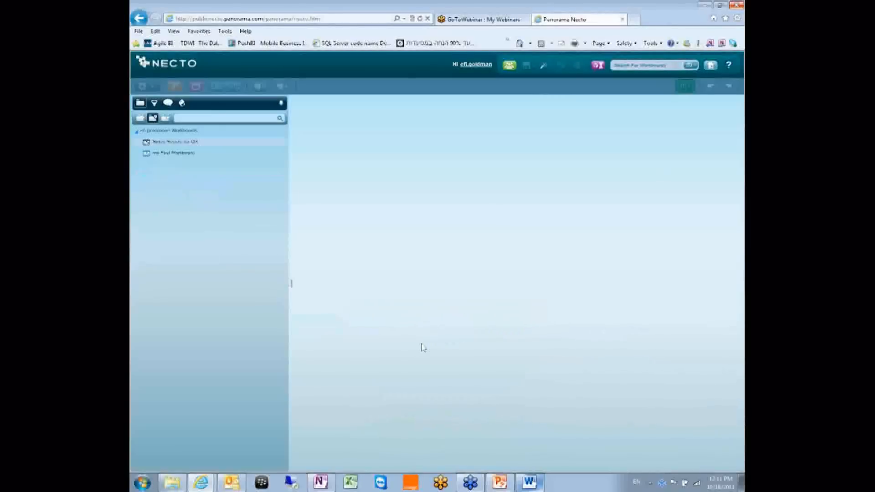
{"action": "left_click", "coordinate": [281, 103]}
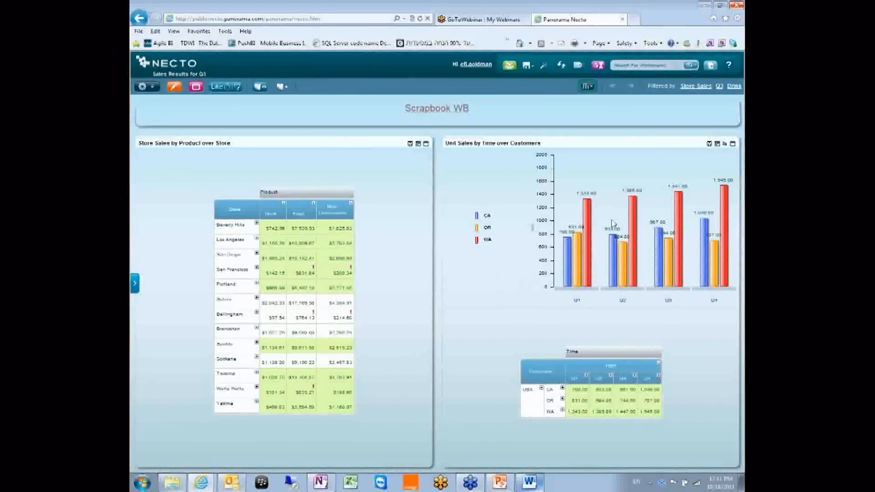
- Switch the workboard to design mode and hide the Store Sales by Product over Store component
{"action": "left_click", "coordinate": [174, 87]}
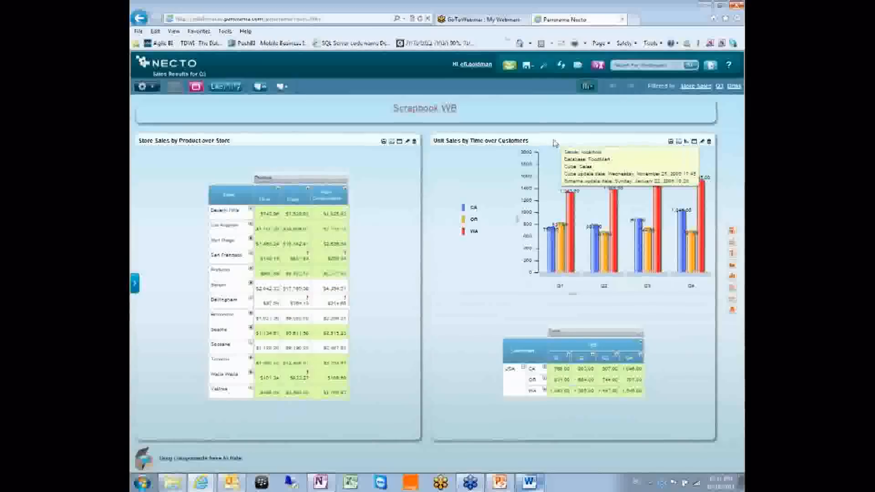
{"action": "left_click_drag", "start_coordinate": [297, 143], "coordinate": [211, 462]}
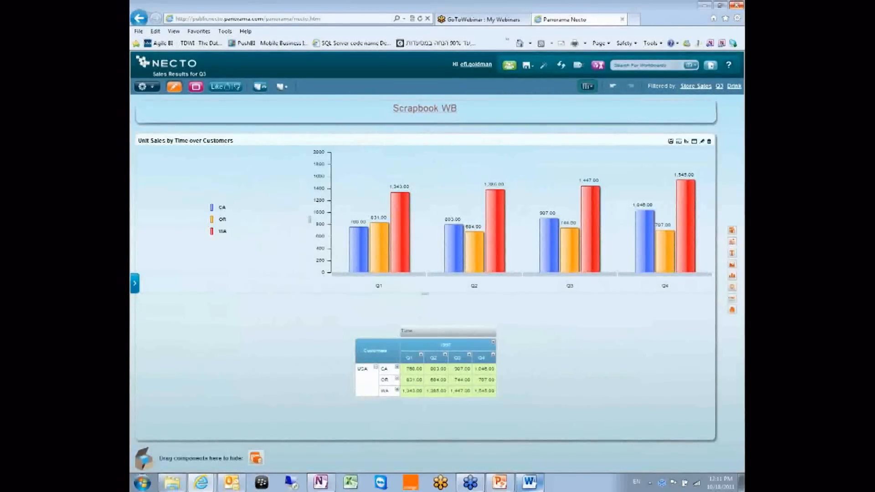
- Bring back the collapsed side pane, narrow it and show the list of dimension filters in it
{"action": "left_click", "coordinate": [135, 283]}
{"action": "mouse_move", "coordinate": [132, 140]}
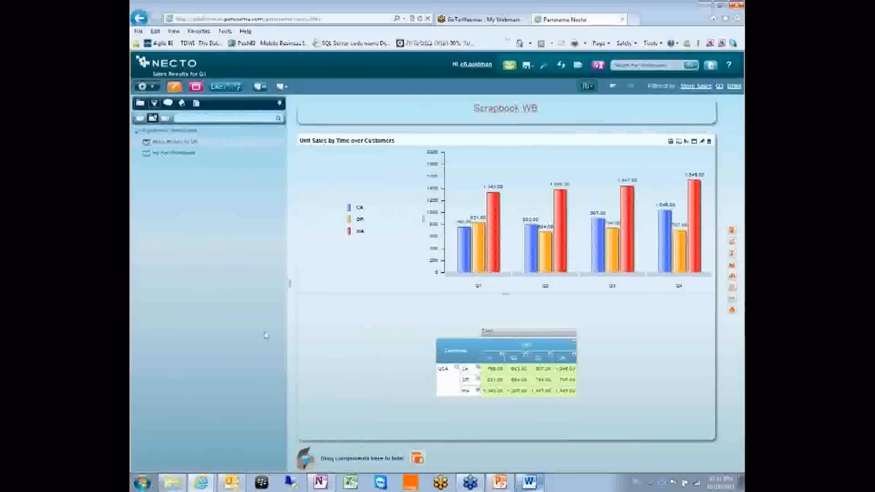
{"action": "left_click_drag", "start_coordinate": [290, 284], "coordinate": [213, 283]}
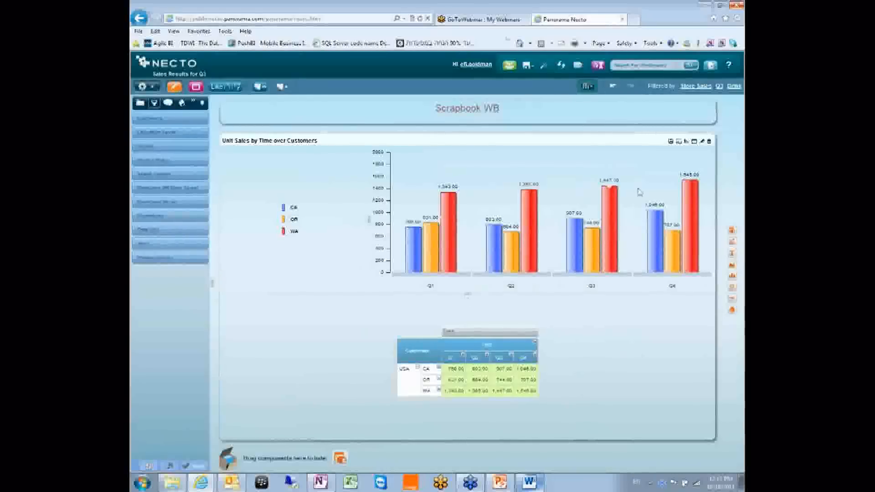
- Show only the grid in the Unit Sales component and swap its Time and Customers axes
{"action": "left_click", "coordinate": [679, 142]}
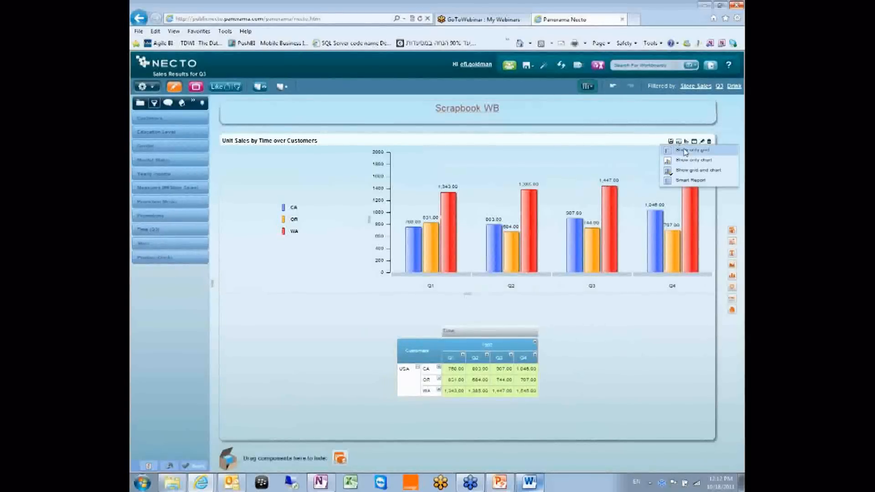
{"action": "left_click", "coordinate": [682, 152]}
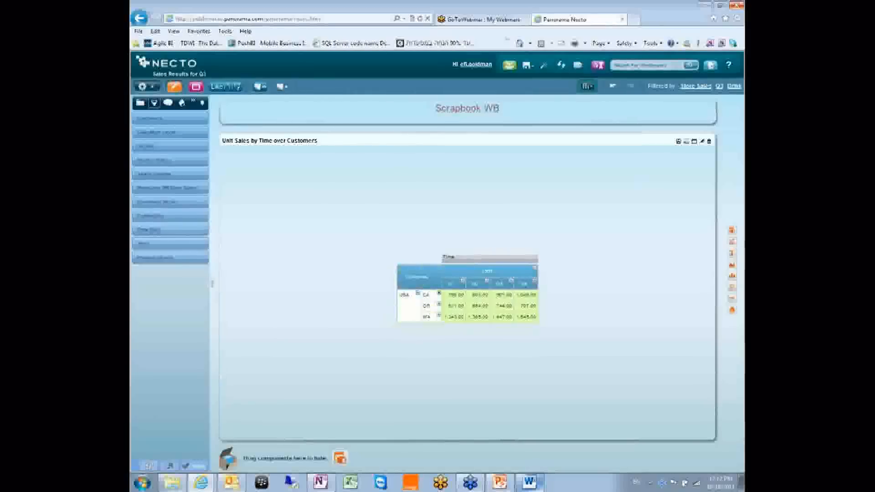
{"action": "left_click", "coordinate": [402, 262]}
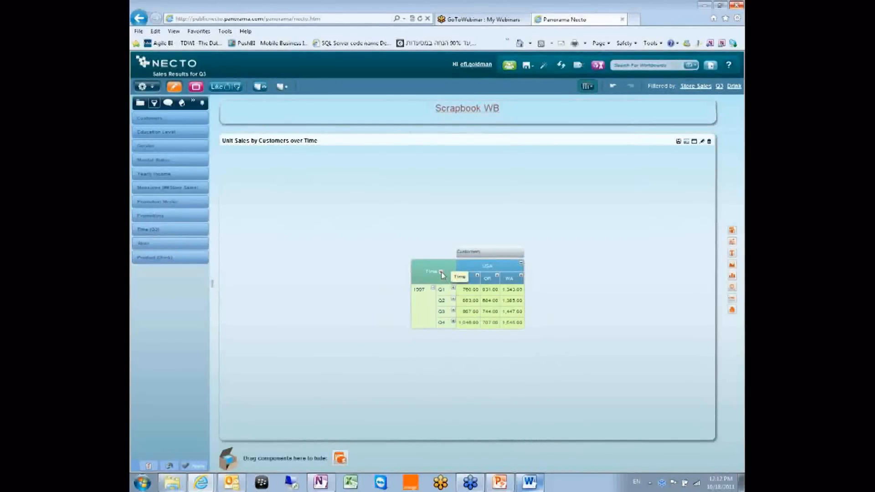
- Replace the Time dimension on the grid's rows with Store
{"action": "left_click", "coordinate": [441, 273]}
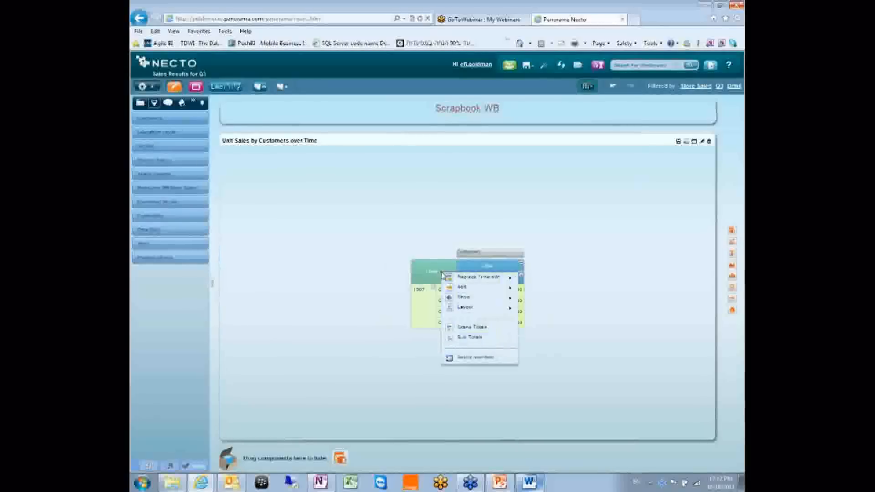
{"action": "mouse_move", "coordinate": [497, 278]}
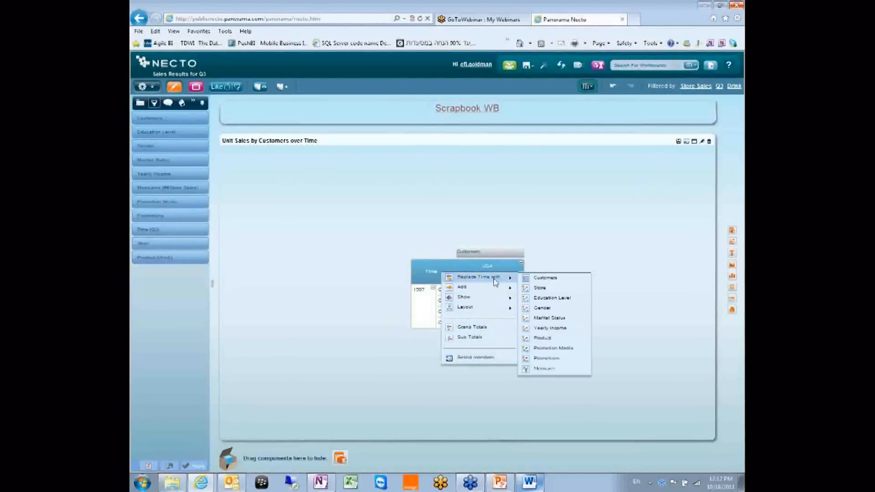
{"action": "left_click", "coordinate": [542, 289]}
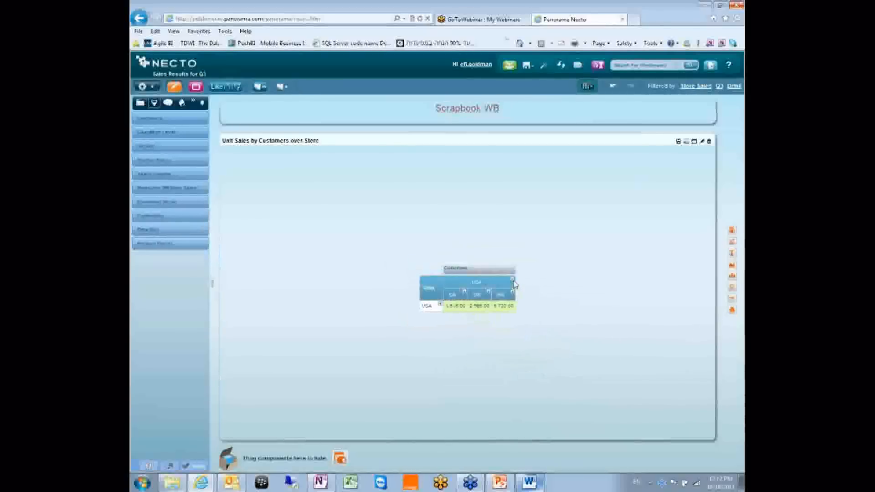
- Replace the row dimension of the grid with Product
{"action": "left_click", "coordinate": [438, 286]}
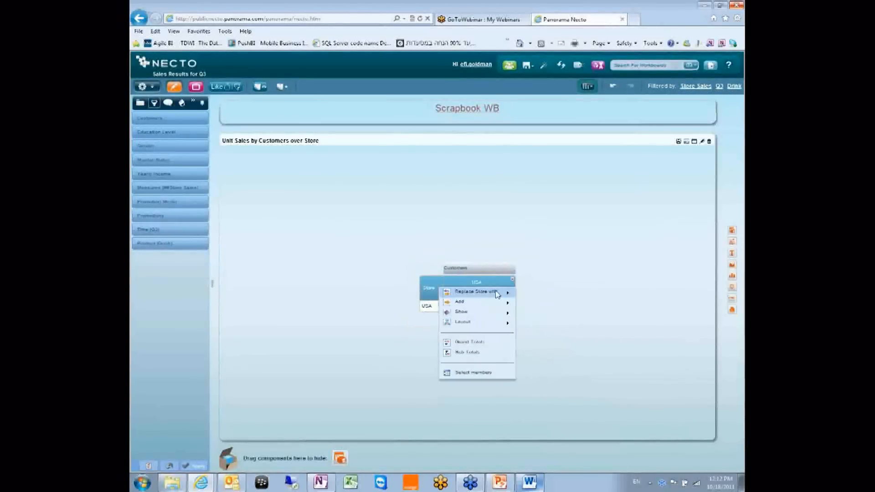
{"action": "mouse_move", "coordinate": [497, 294]}
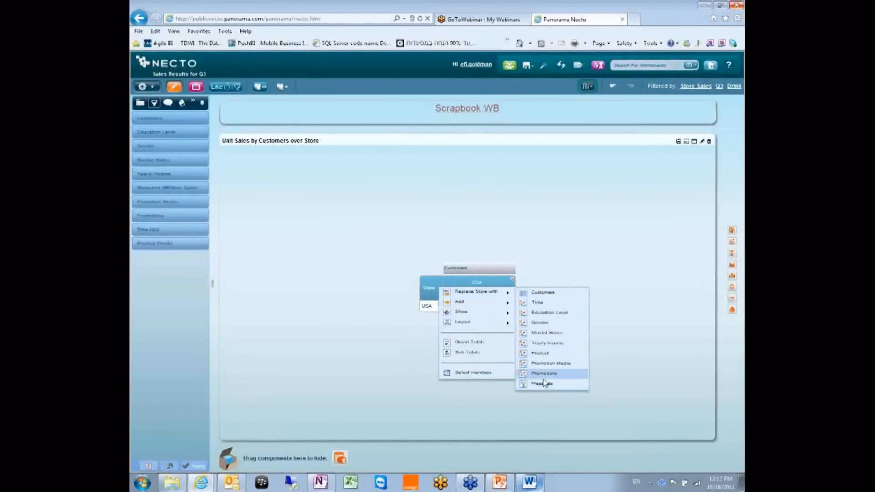
{"action": "left_click", "coordinate": [547, 354]}
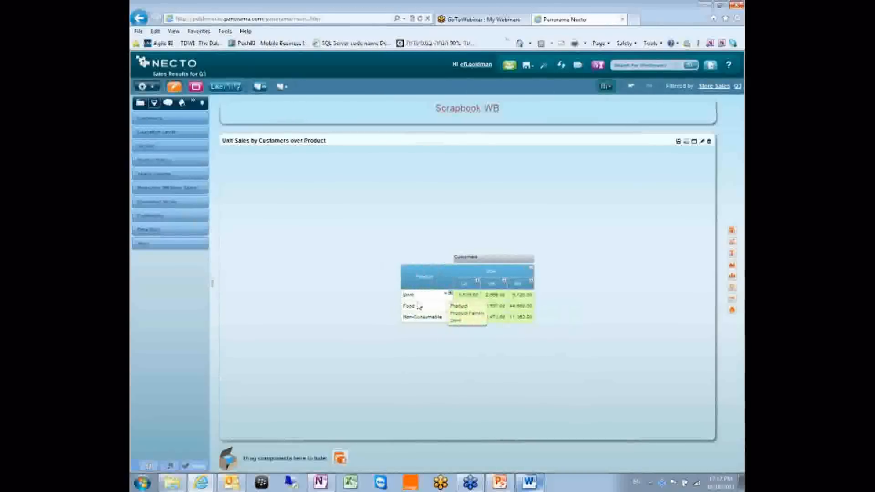
- Swap the grid's axes so that Customers is on the rows and Product on the columns
{"action": "right_click", "coordinate": [426, 277]}
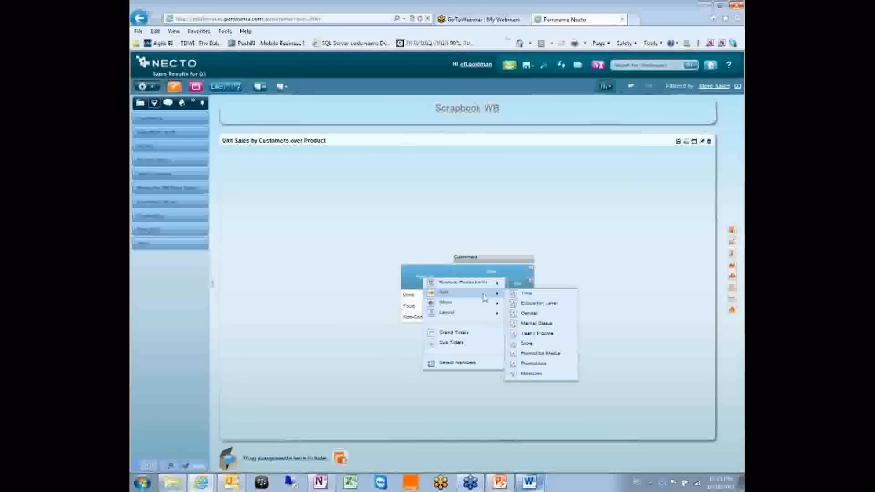
{"action": "left_click", "coordinate": [421, 285]}
{"action": "mouse_move", "coordinate": [407, 261]}
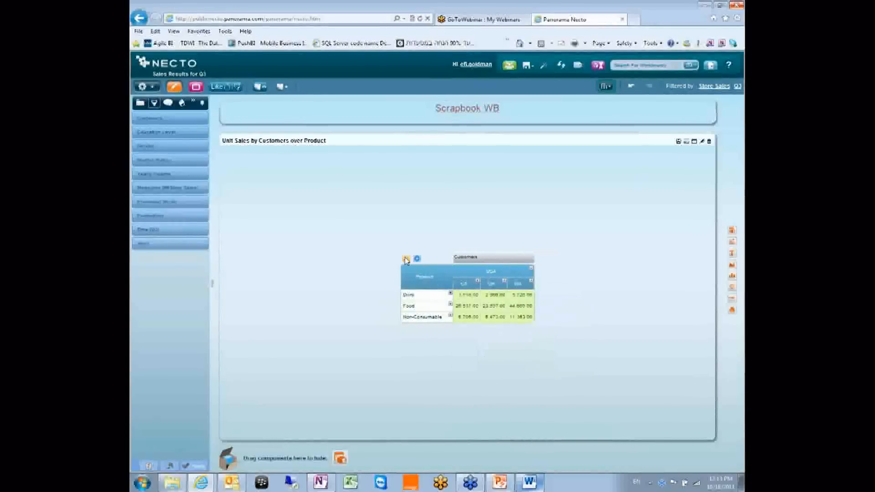
{"action": "left_click_drag", "start_coordinate": [427, 275], "coordinate": [470, 268]}
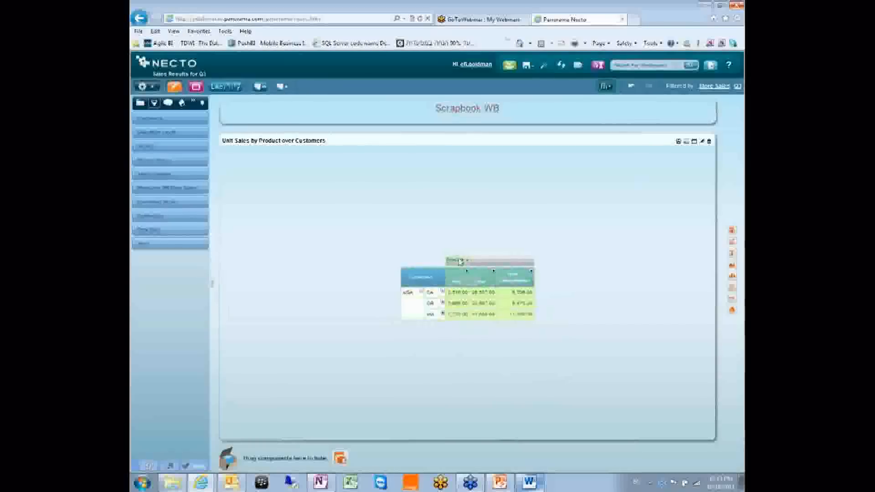
- Drill CA down to its cities and collapse it again
{"action": "left_click", "coordinate": [442, 291]}
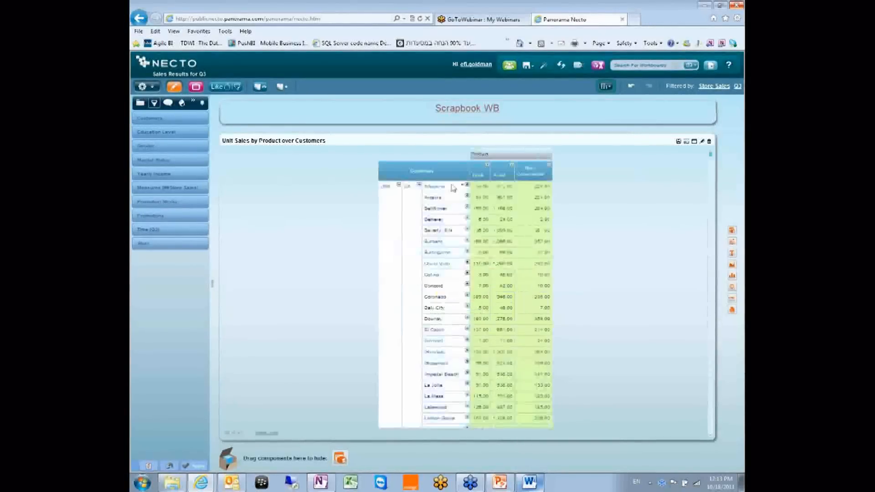
{"action": "left_click", "coordinate": [419, 185]}
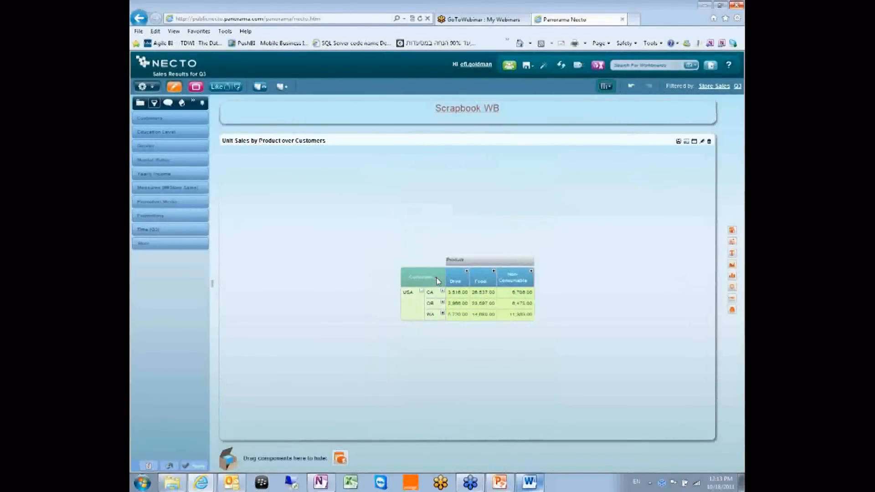
- Add Gender beside Customers on the grid's rows and drill CA down to its cities
{"action": "left_click", "coordinate": [436, 280]}
{"action": "mouse_move", "coordinate": [448, 285]}
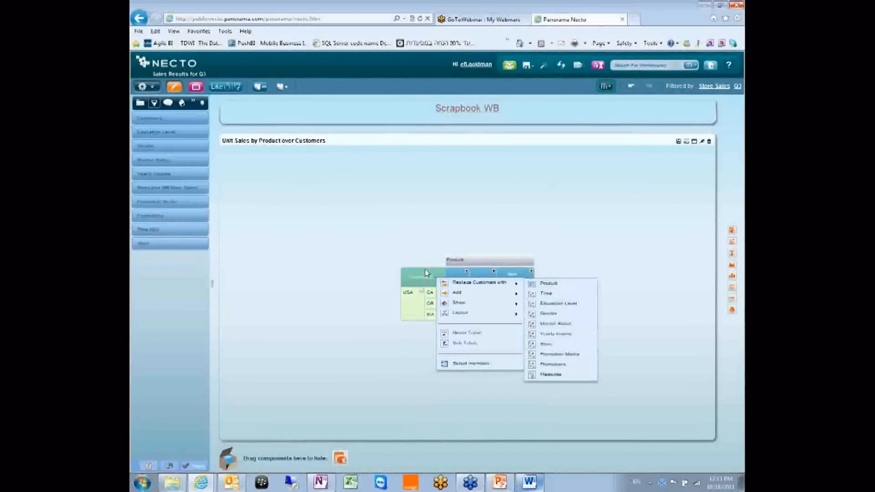
{"action": "left_click", "coordinate": [407, 274]}
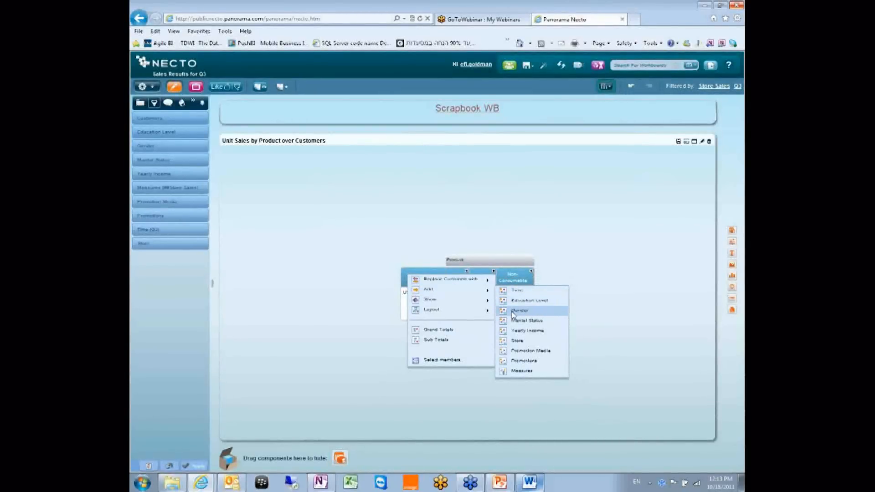
{"action": "left_click", "coordinate": [513, 312]}
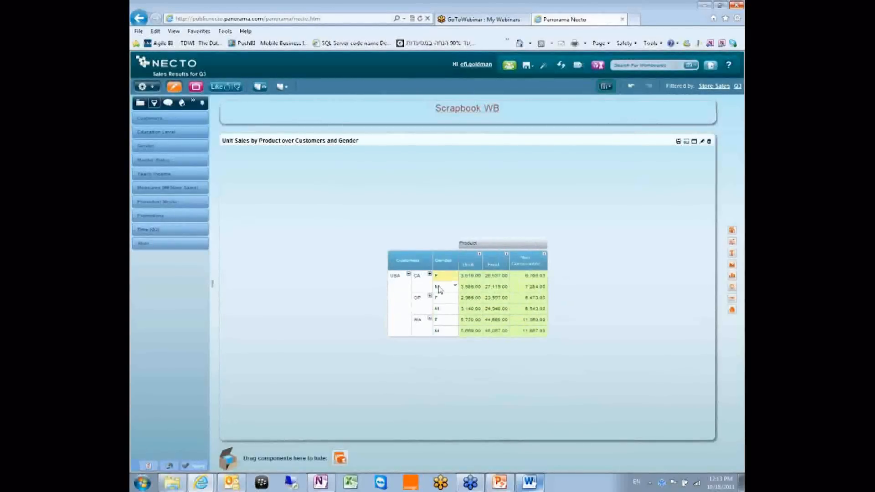
{"action": "left_click", "coordinate": [416, 276]}
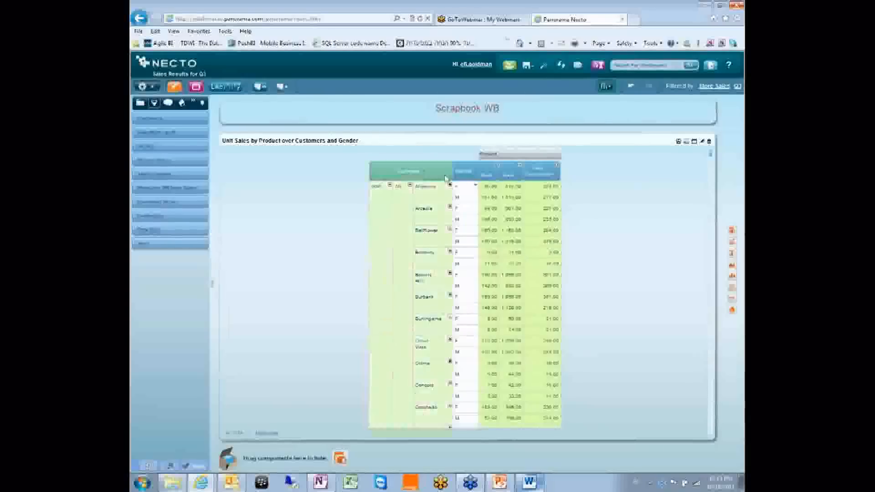
- Remove the Gender dimension from the grid's rows
{"action": "left_click", "coordinate": [473, 177]}
{"action": "mouse_move", "coordinate": [503, 182]}
{"action": "left_click", "coordinate": [511, 199]}
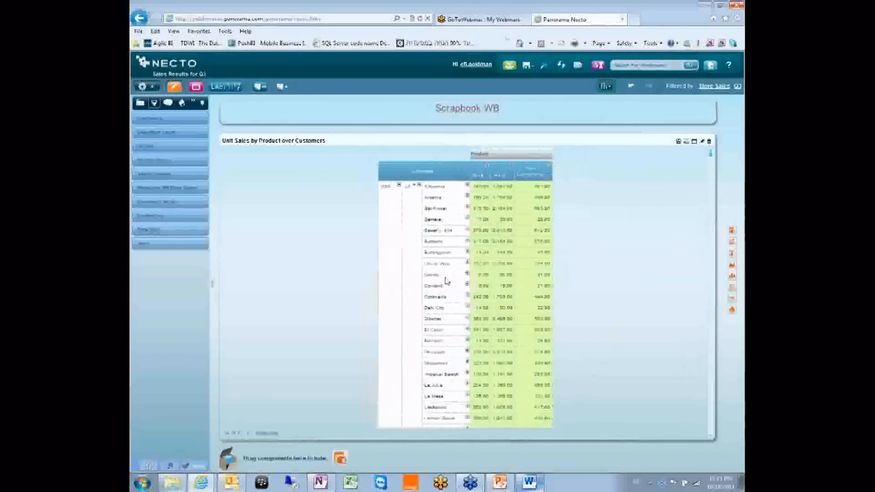
- Add Gender to the rows again and exchange it with Customers so that Gender is the outer dimension
{"action": "left_click", "coordinate": [441, 177]}
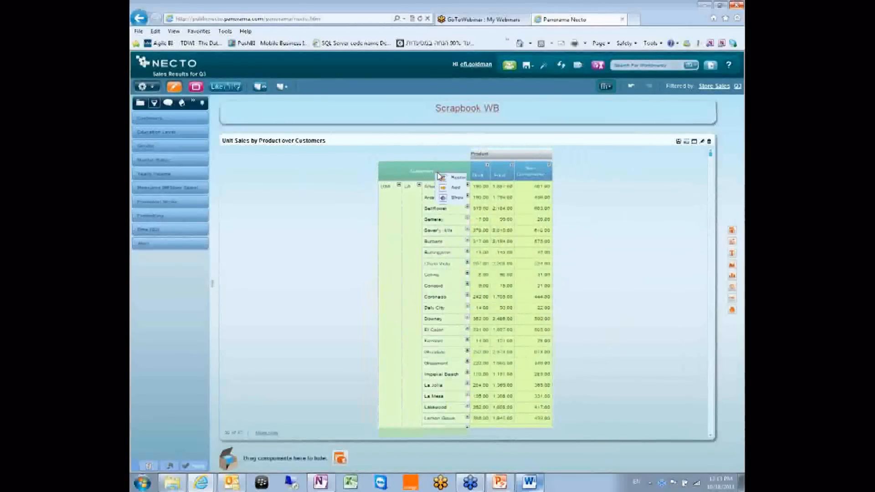
{"action": "mouse_move", "coordinate": [448, 188]}
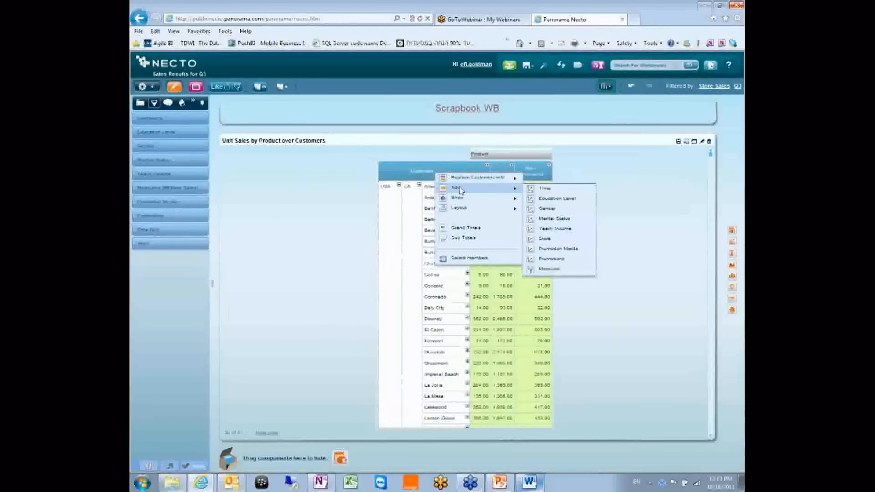
{"action": "left_click", "coordinate": [542, 210]}
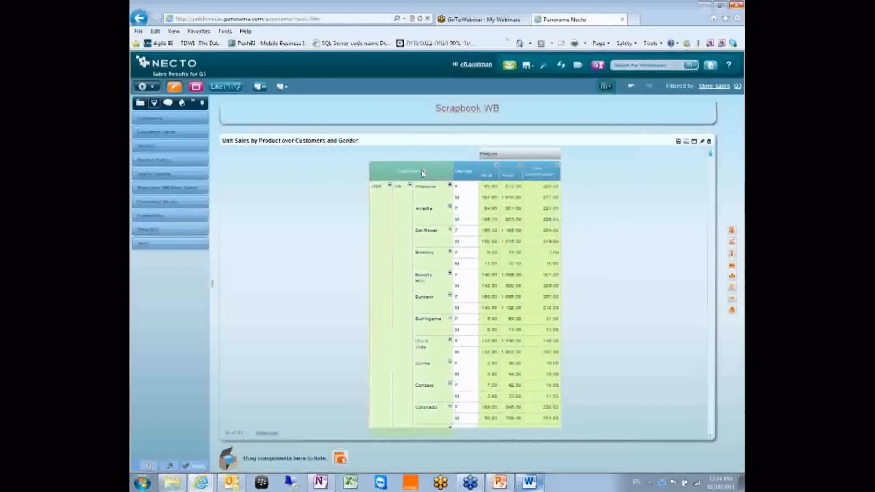
{"action": "left_click", "coordinate": [424, 174]}
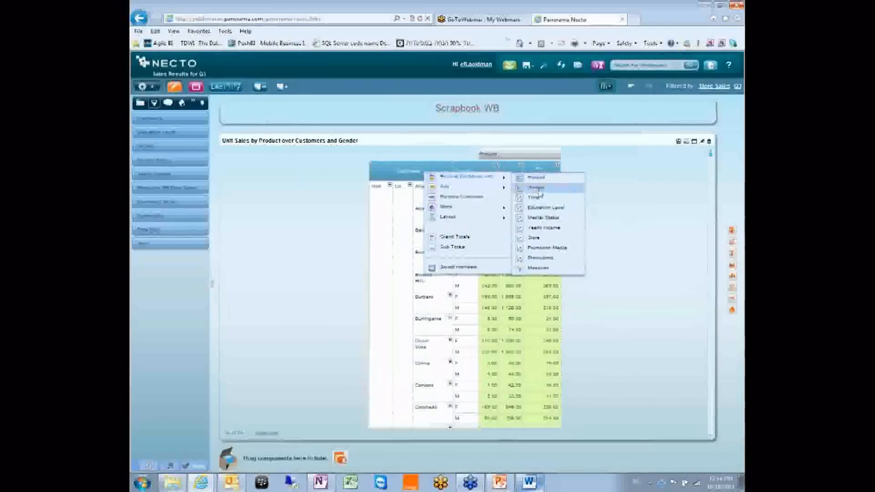
{"action": "left_click", "coordinate": [523, 189]}
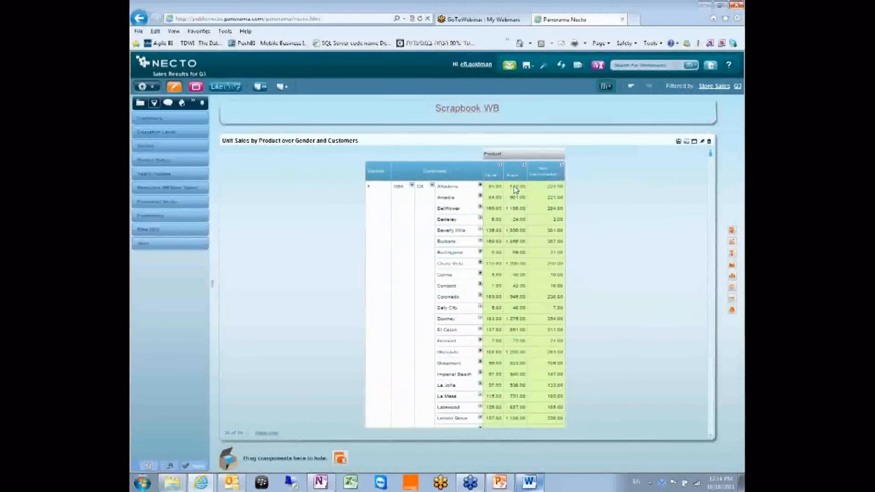
- Remove Gender from the rows, leaving only Customers
{"action": "left_click", "coordinate": [388, 172]}
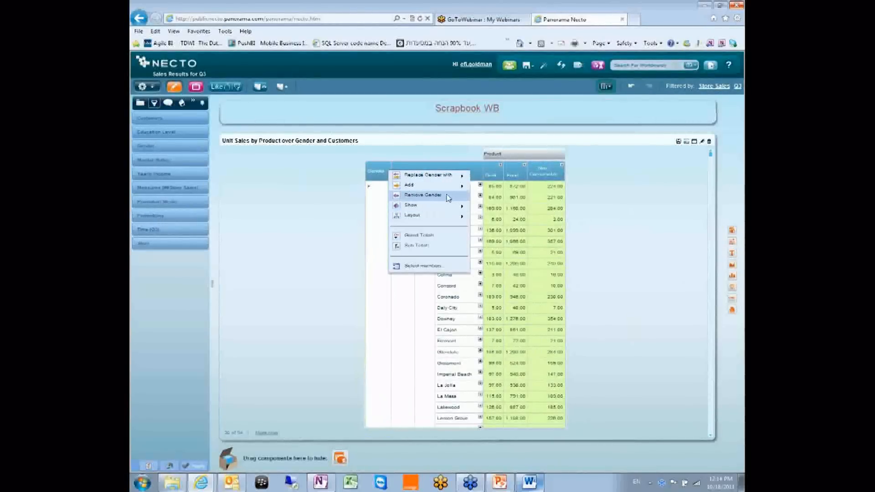
{"action": "left_click", "coordinate": [448, 197]}
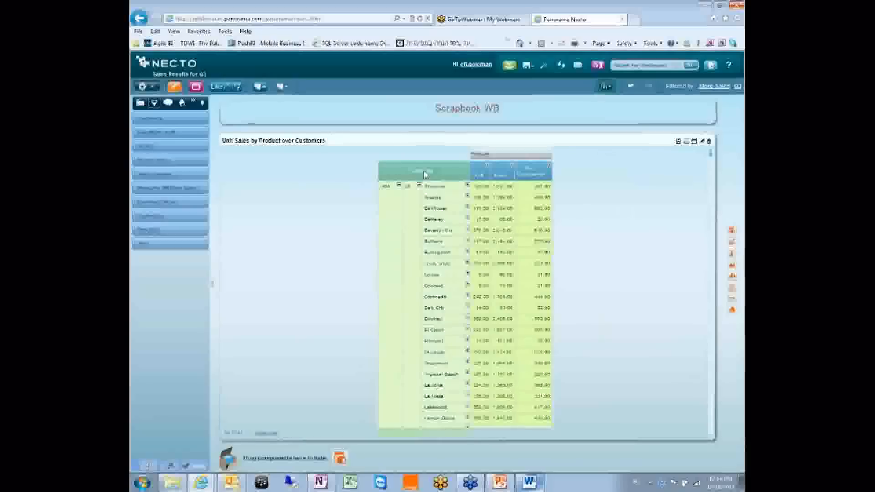
- Show the Customers dimension on the grid's rows at the Country level
{"action": "left_click", "coordinate": [438, 175]}
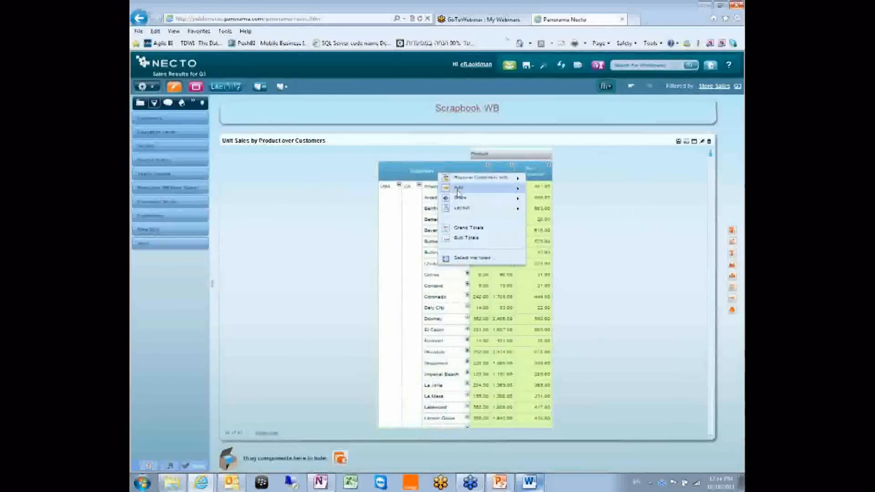
{"action": "mouse_move", "coordinate": [463, 209]}
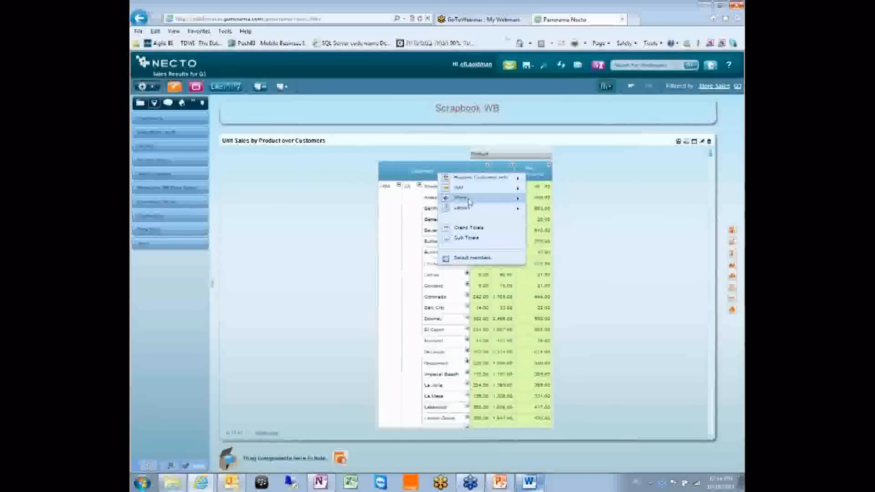
{"action": "mouse_move", "coordinate": [514, 204]}
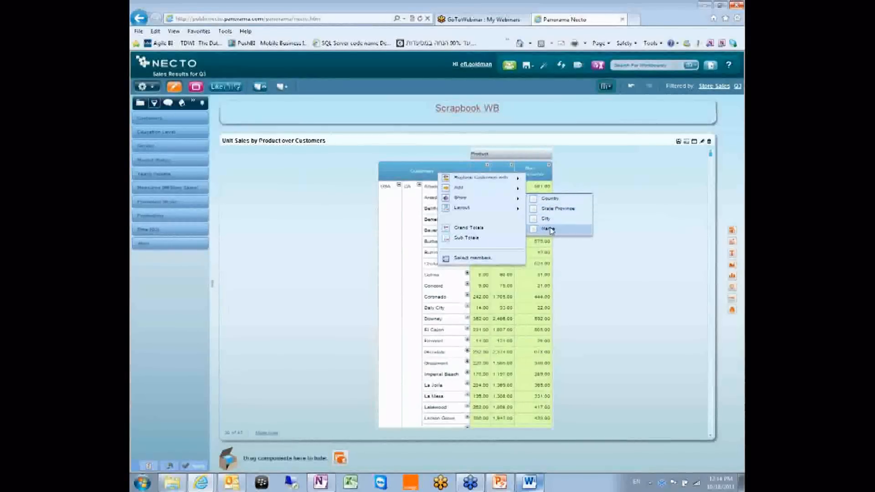
{"action": "mouse_move", "coordinate": [482, 201]}
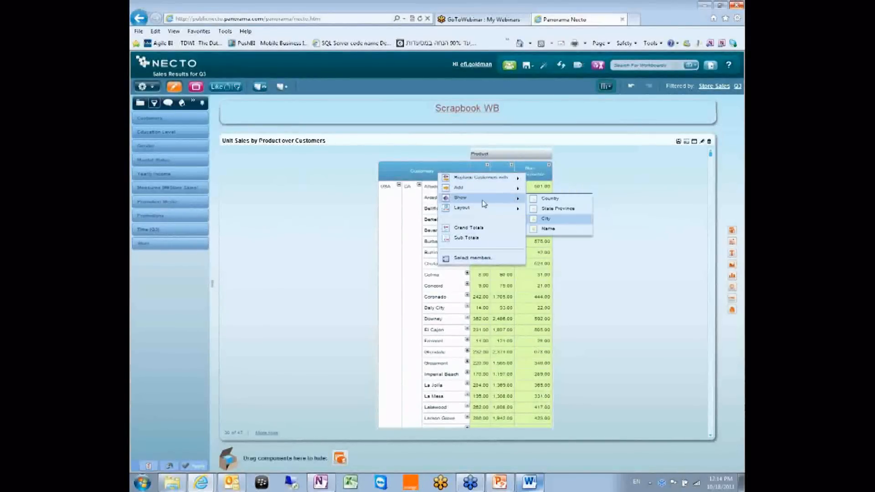
{"action": "left_click", "coordinate": [551, 200]}
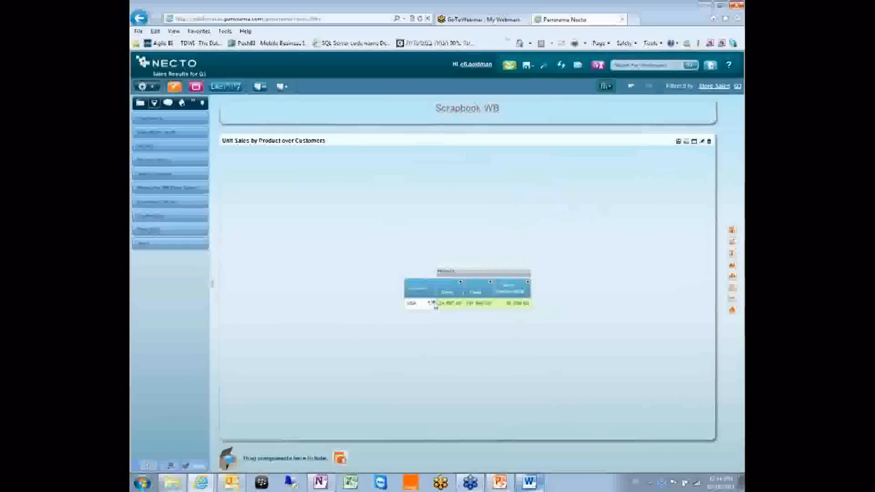
- Show the Customers dimension at the City level
{"action": "right_click", "coordinate": [432, 289]}
{"action": "mouse_move", "coordinate": [471, 315]}
{"action": "left_click", "coordinate": [551, 333]}
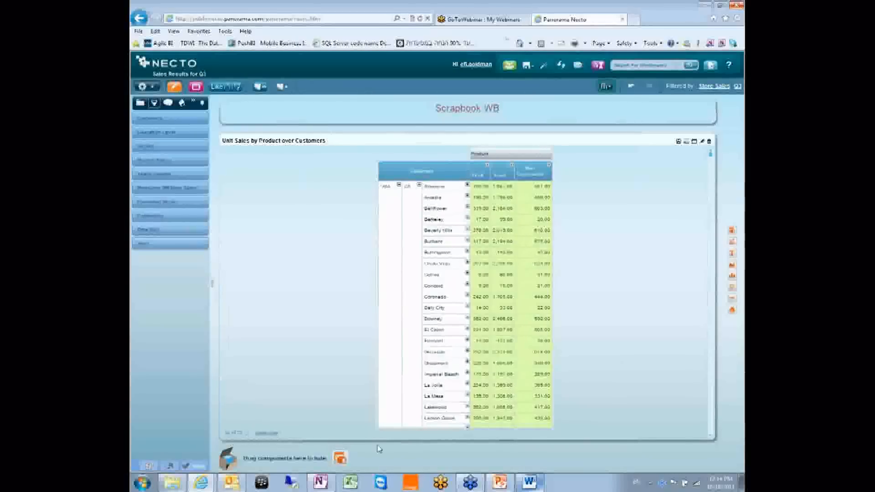
- Leave the workboard's design mode and load more city rows in the grid to look through
{"action": "left_click", "coordinate": [174, 86]}
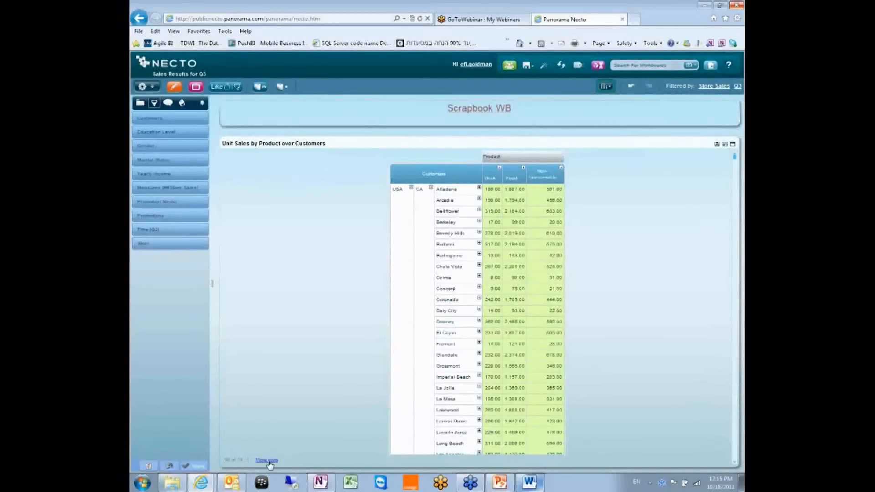
{"action": "left_click", "coordinate": [263, 461]}
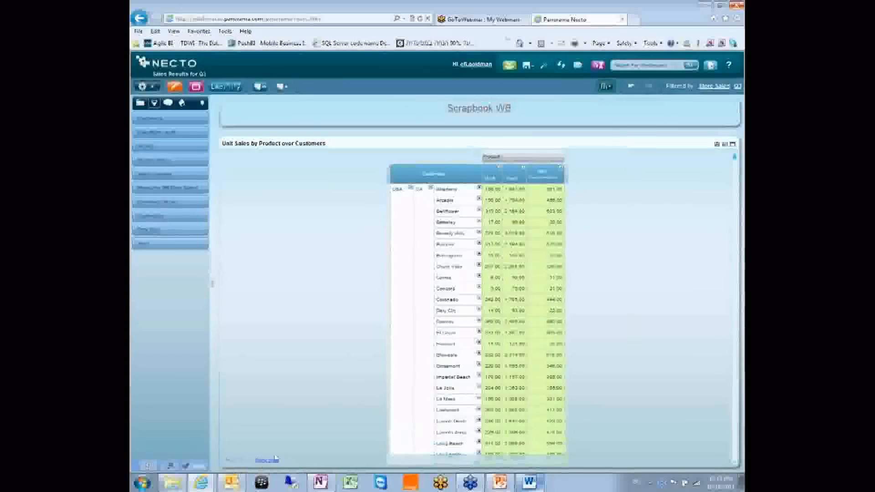
{"action": "mouse_move", "coordinate": [735, 159]}
{"action": "left_mouse_down"}
{"action": "mouse_move", "coordinate": [736, 413]}
{"action": "mouse_move", "coordinate": [734, 157]}
{"action": "left_mouse_up"}
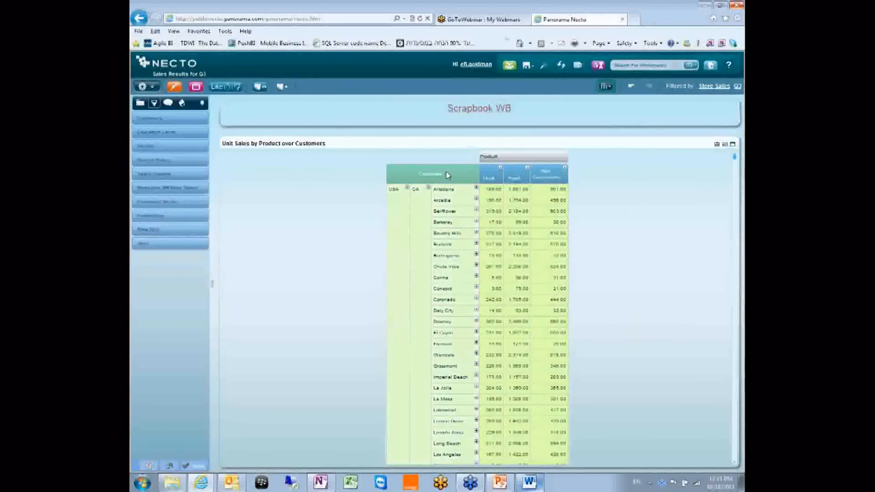
{"action": "scroll", "coordinate": [471, 258], "scroll_direction": "down", "scroll_amount": 10}
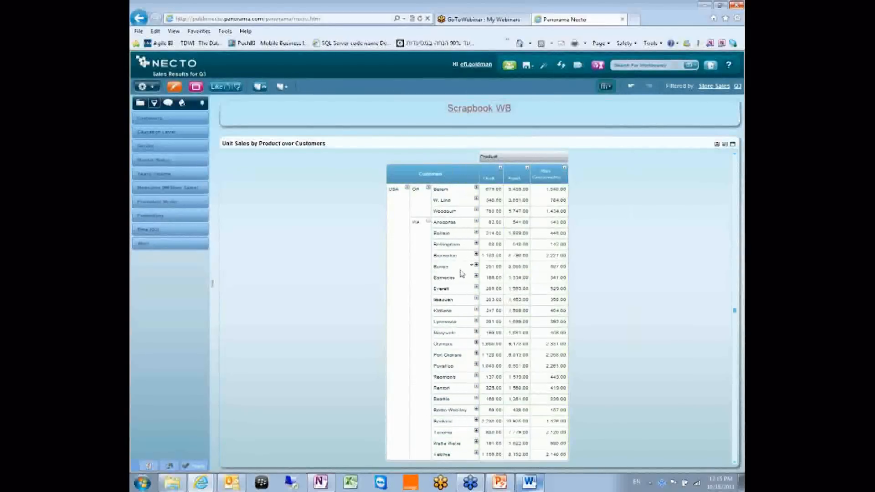
{"action": "scroll", "coordinate": [451, 243], "scroll_direction": "up", "scroll_amount": 10}
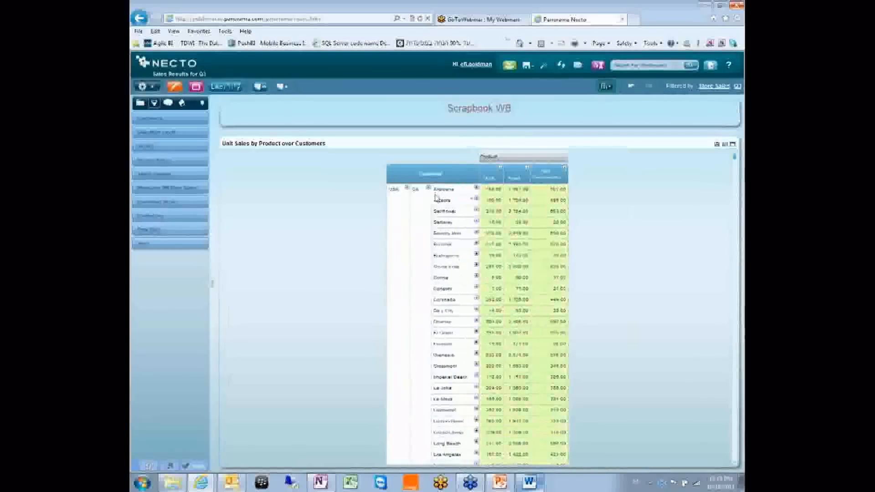
- Change the layout of the Customers dimension to Standard with parents
{"action": "left_click", "coordinate": [448, 178]}
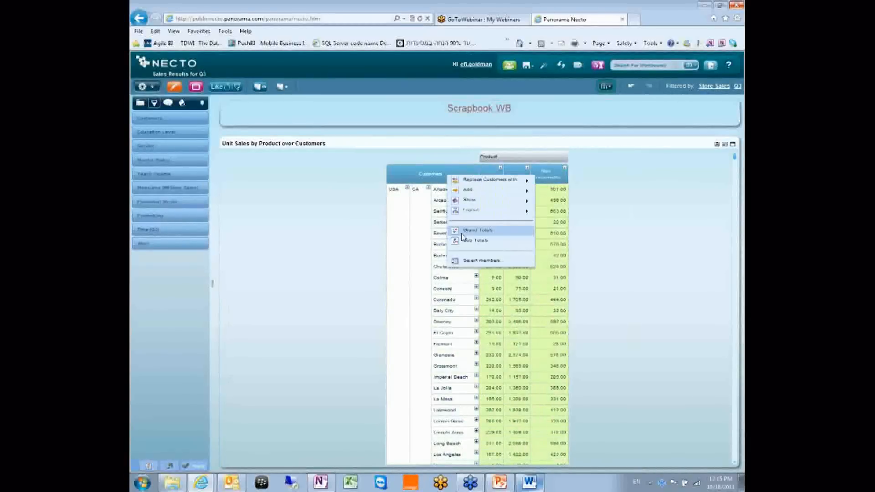
{"action": "mouse_move", "coordinate": [473, 201]}
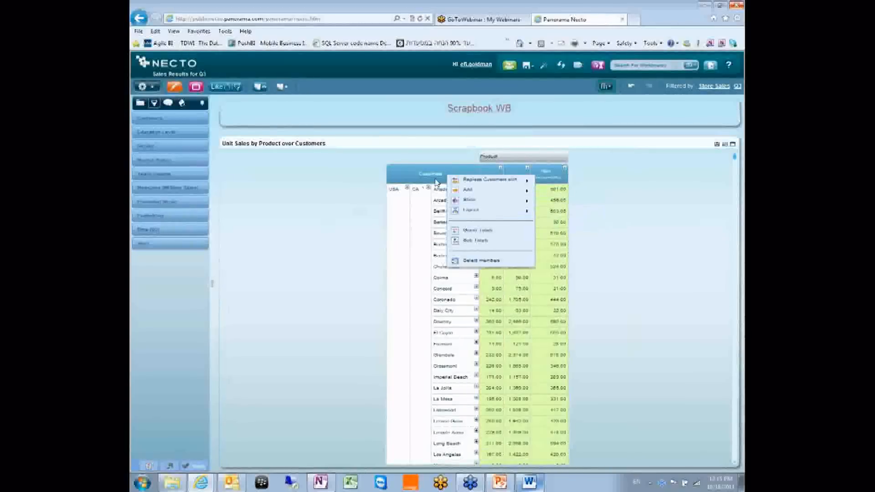
{"action": "mouse_move", "coordinate": [492, 211]}
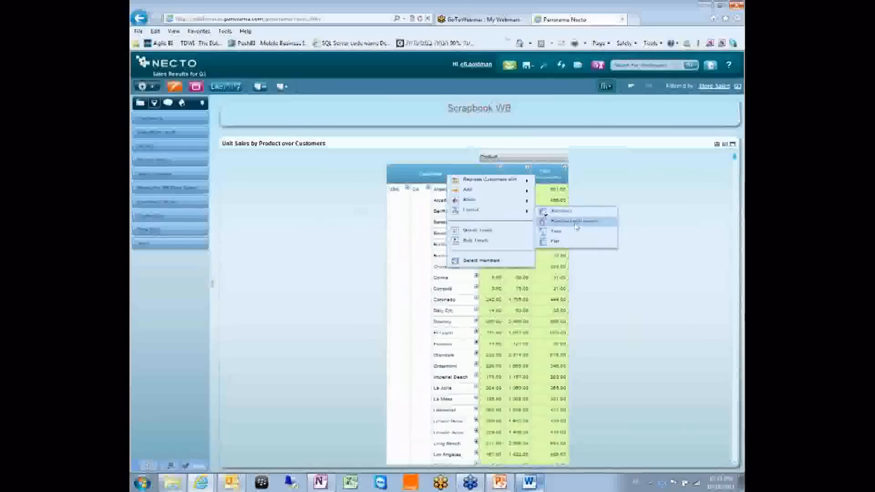
{"action": "left_click", "coordinate": [569, 221]}
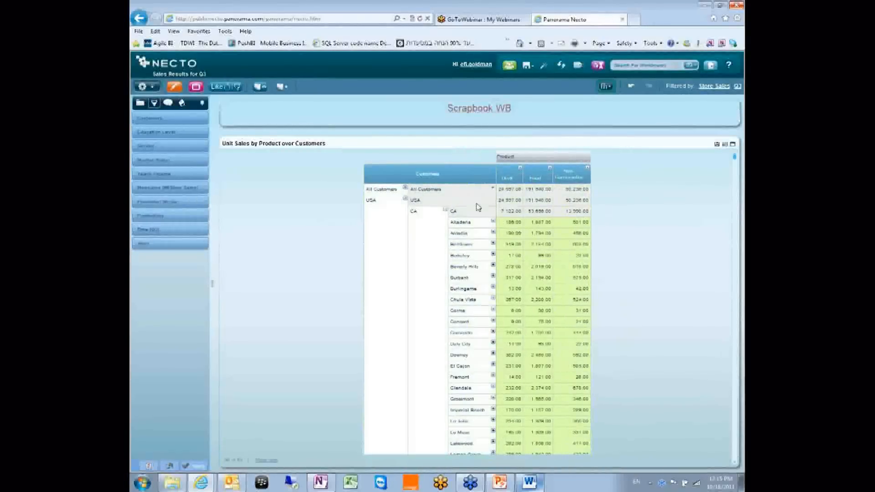
- Change the layout of the Customers dimension to Tree
{"action": "right_click", "coordinate": [444, 177]}
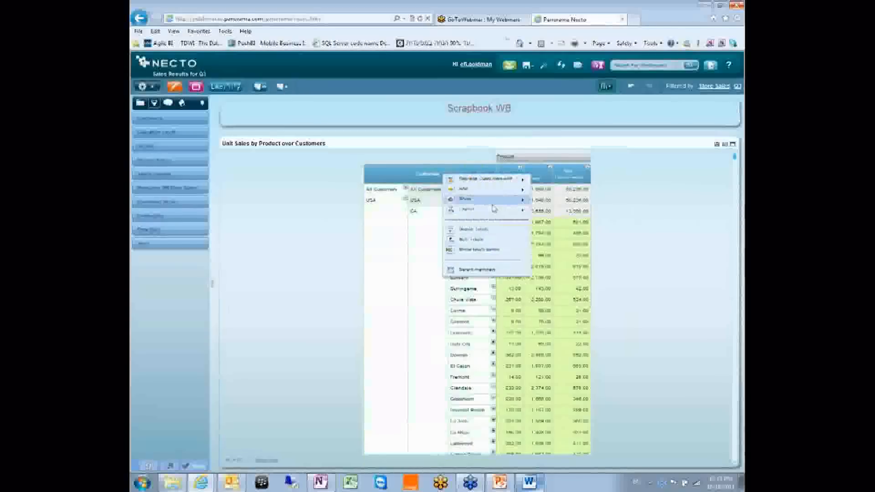
{"action": "mouse_move", "coordinate": [501, 209]}
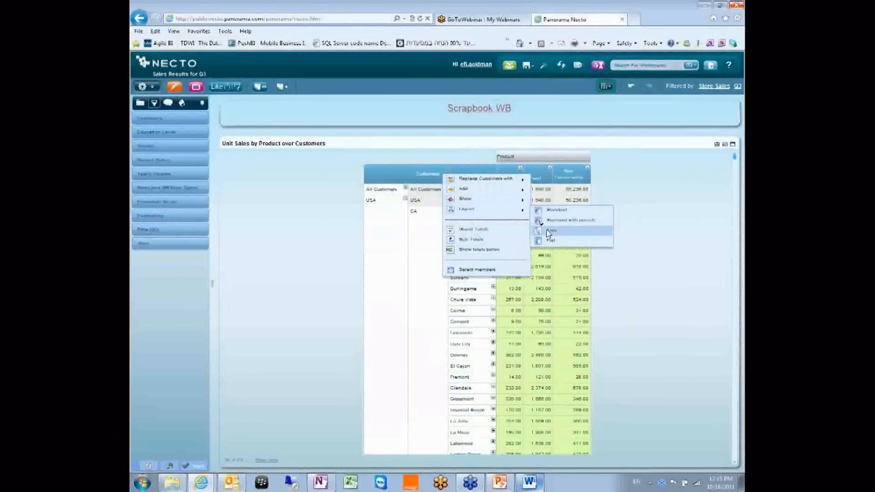
{"action": "left_click", "coordinate": [548, 231]}
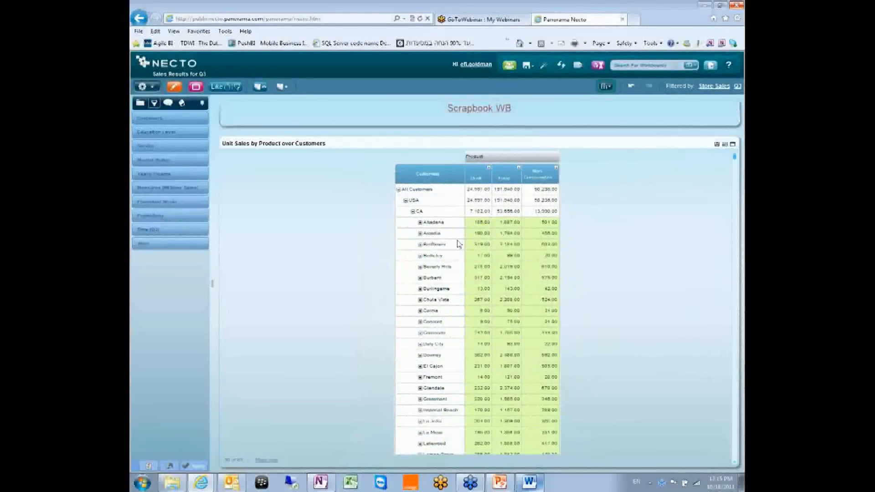
- Change the layout of the Customers dimension to Flat
{"action": "right_click", "coordinate": [446, 171]}
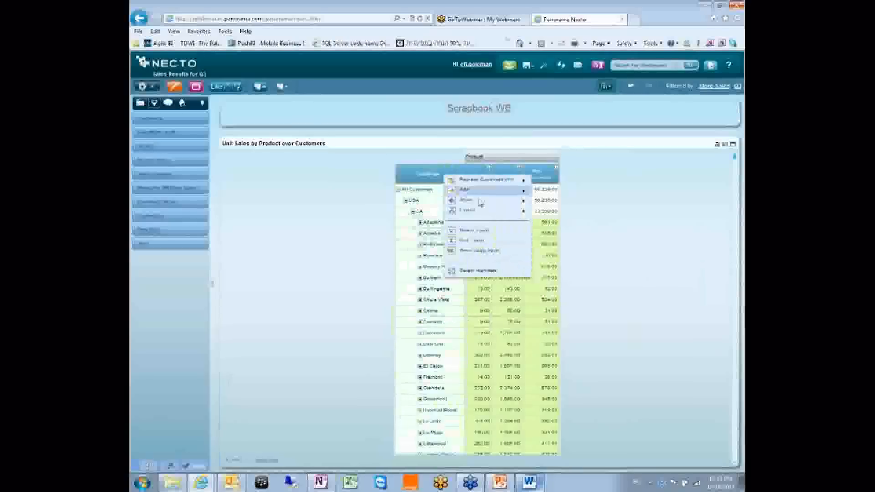
{"action": "mouse_move", "coordinate": [493, 211]}
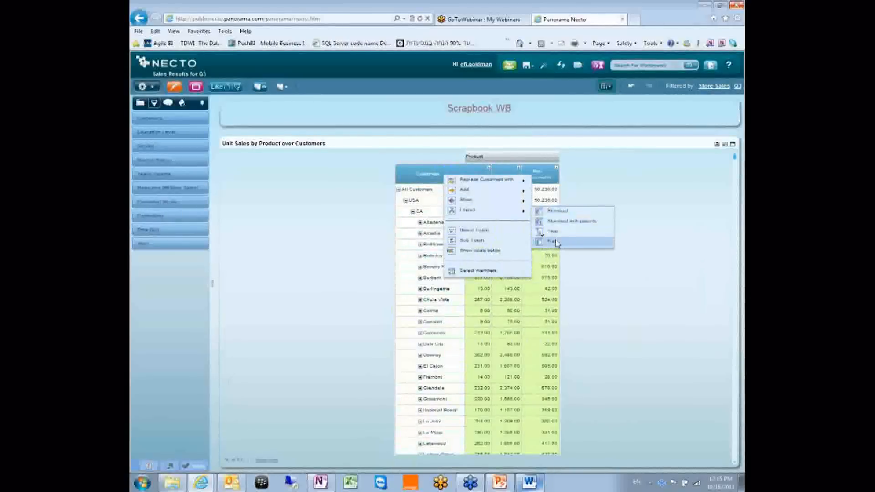
{"action": "left_click", "coordinate": [364, 224]}
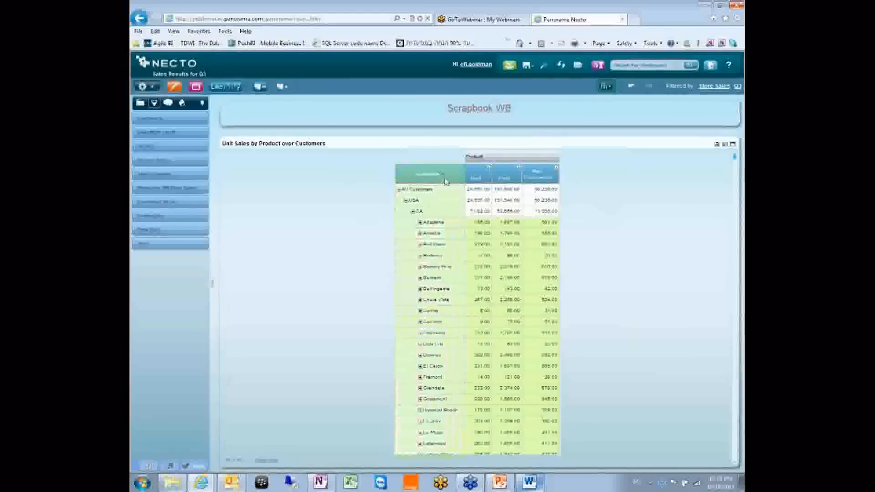
{"action": "left_click", "coordinate": [444, 176]}
{"action": "mouse_move", "coordinate": [501, 208]}
{"action": "left_click", "coordinate": [551, 240]}
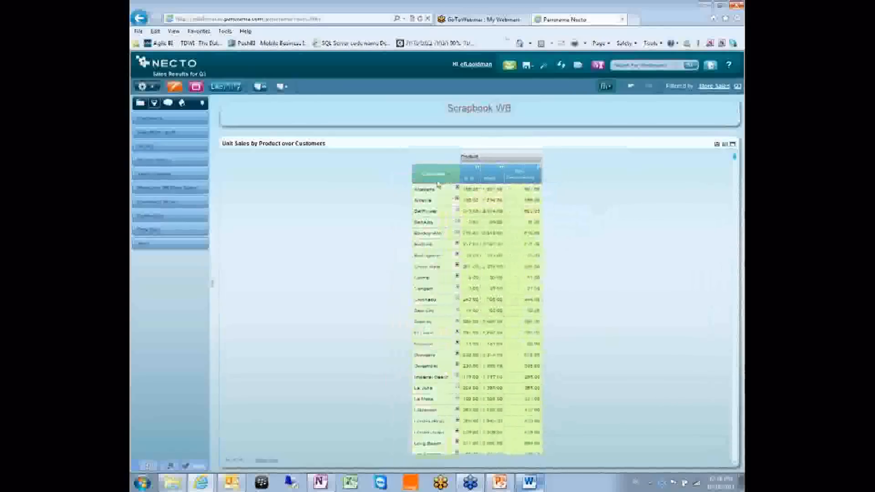
- Return the Customers dimension to the Standard layout
{"action": "scroll", "coordinate": [448, 275], "scroll_direction": "down", "scroll_amount": 3}
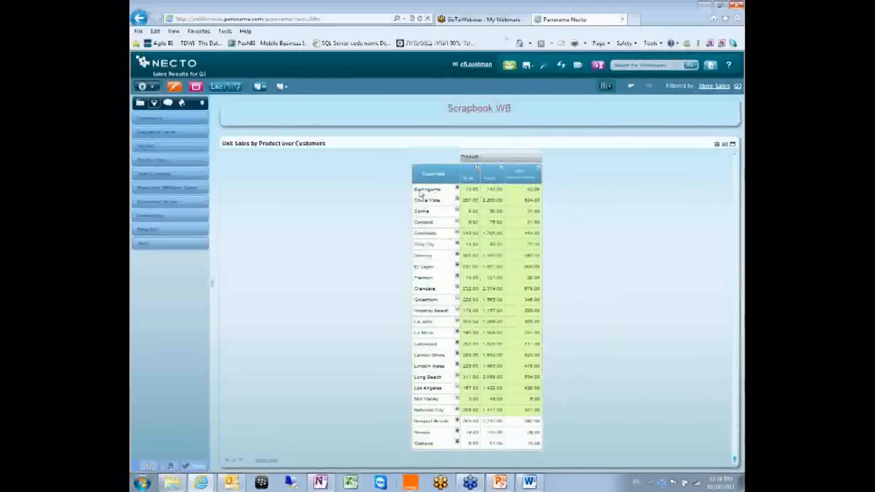
{"action": "left_click", "coordinate": [448, 174]}
{"action": "mouse_move", "coordinate": [488, 211]}
{"action": "left_click", "coordinate": [585, 218]}
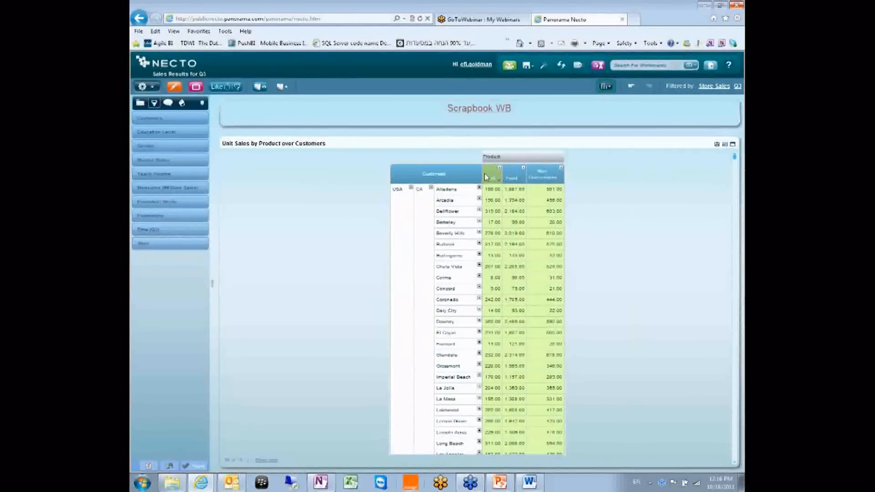
- Add sub totals for the Product dimension on the grid's columns
{"action": "left_click_drag", "start_coordinate": [508, 178], "coordinate": [542, 179]}
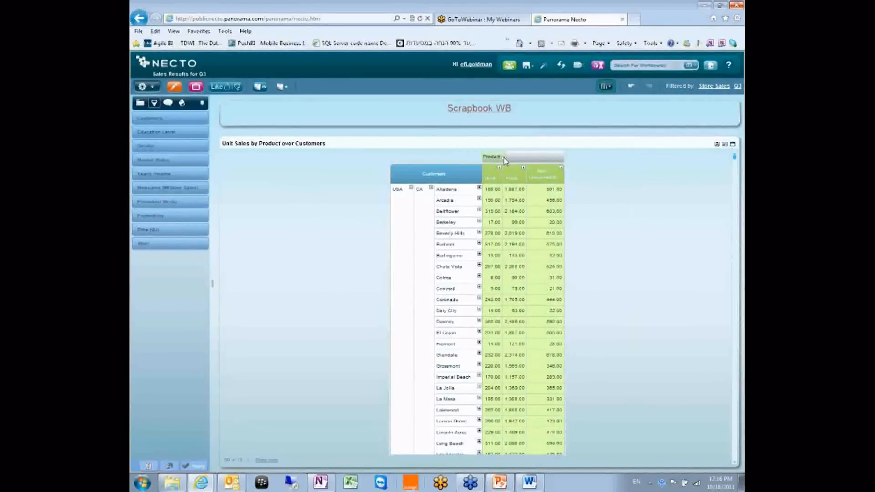
{"action": "right_click", "coordinate": [501, 157]}
{"action": "mouse_move", "coordinate": [555, 185]}
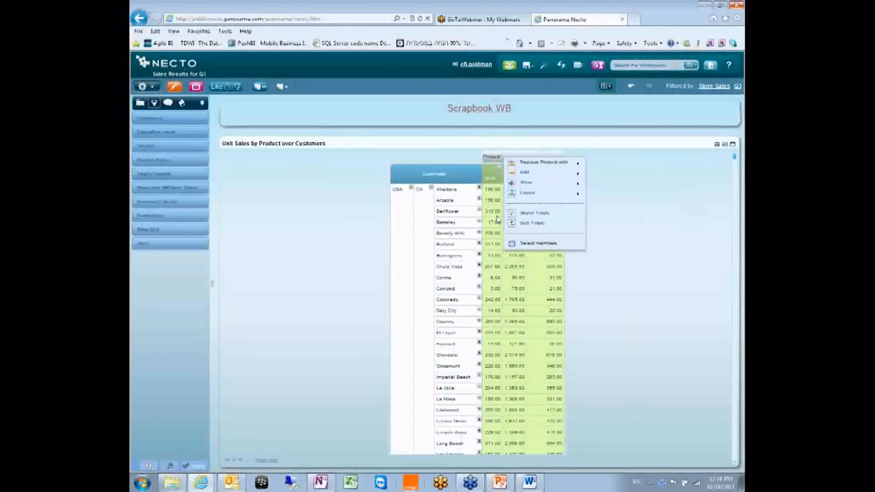
{"action": "left_click", "coordinate": [536, 226]}
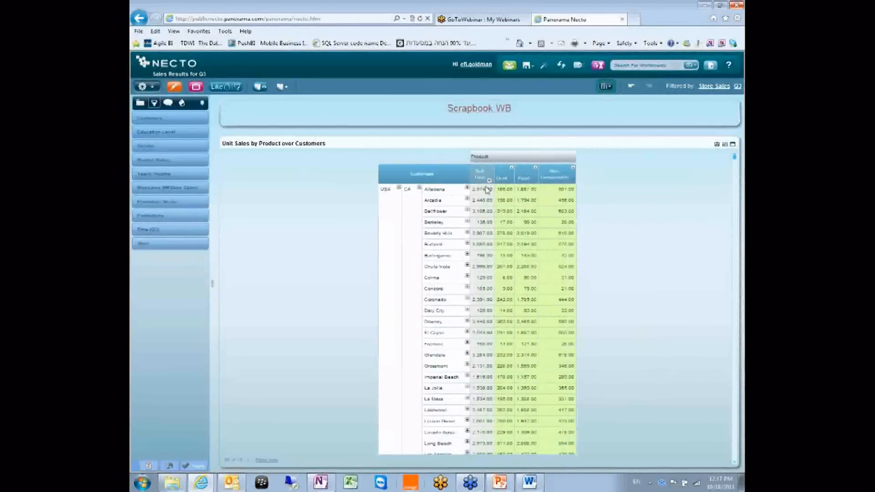
- Filter the grid by value on the Sub Total column, using a top count of 5
{"action": "left_click", "coordinate": [481, 172]}
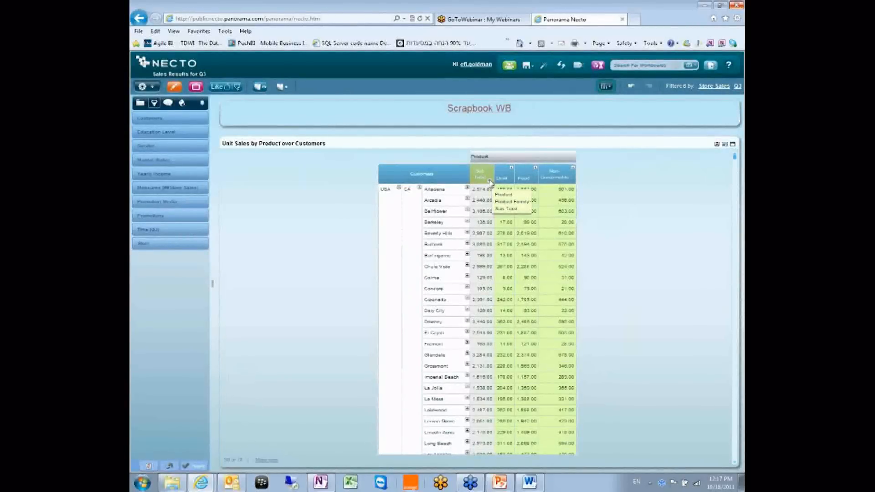
{"action": "left_click", "coordinate": [490, 182]}
{"action": "mouse_move", "coordinate": [511, 195]}
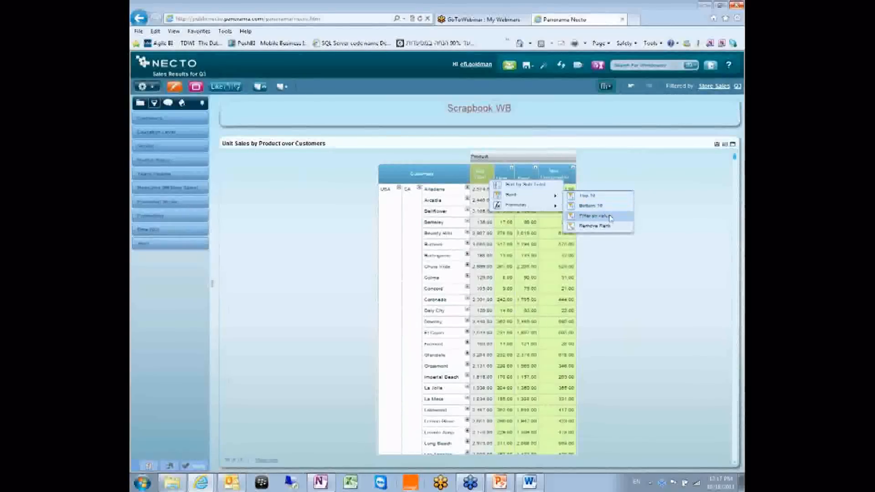
{"action": "left_click", "coordinate": [584, 219]}
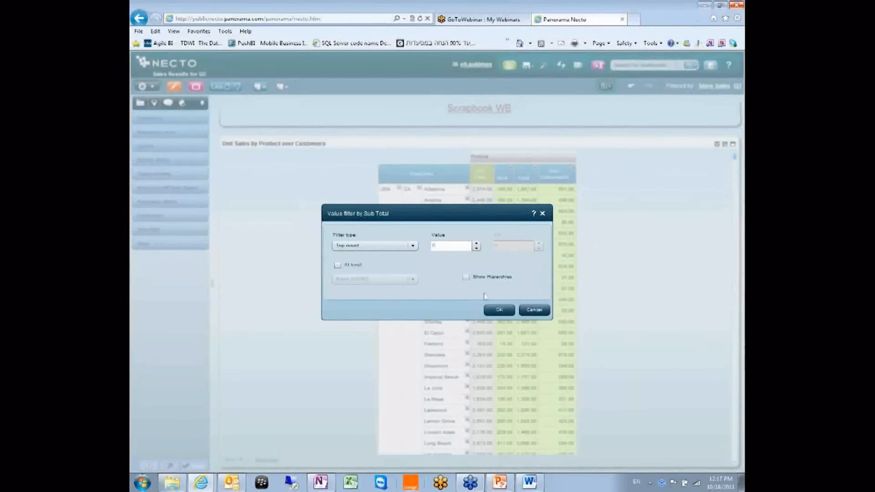
{"action": "left_click", "coordinate": [510, 310]}
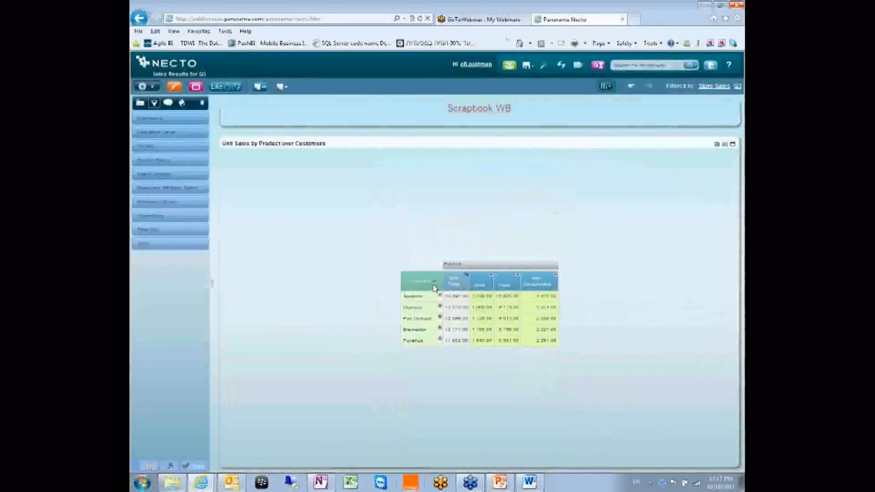
- Display the filtered customers in the Standard layout with their country and state hierarchy
{"action": "left_click", "coordinate": [435, 284]}
{"action": "mouse_move", "coordinate": [501, 316]}
{"action": "left_click", "coordinate": [549, 317]}
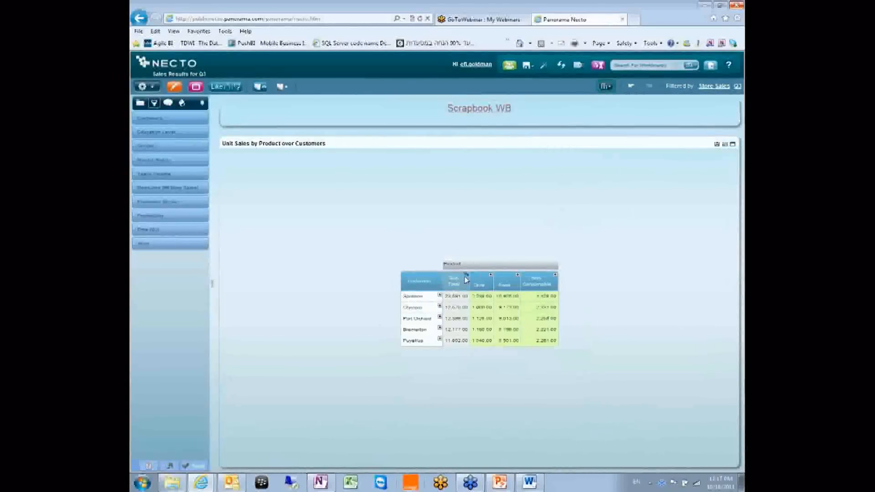
{"action": "left_click", "coordinate": [425, 272]}
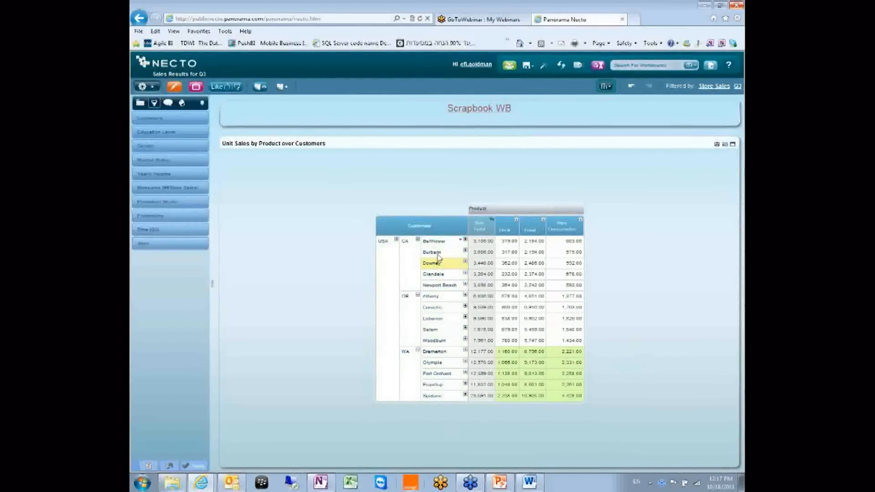
- Set the Customers dimension's layout to Flat
{"action": "left_click", "coordinate": [436, 229]}
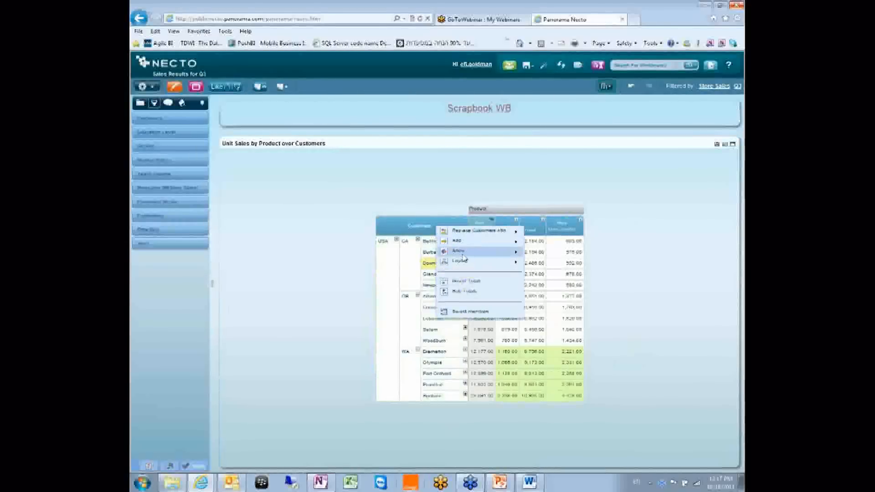
{"action": "mouse_move", "coordinate": [478, 262]}
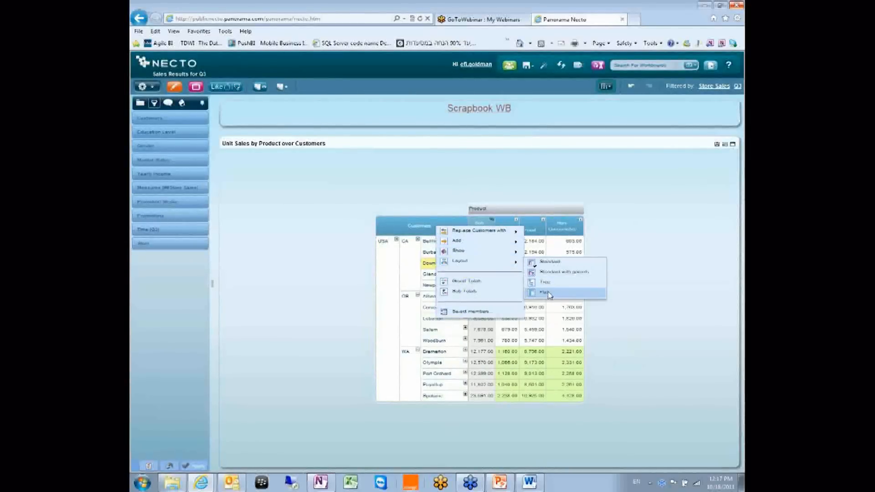
{"action": "left_click", "coordinate": [546, 293]}
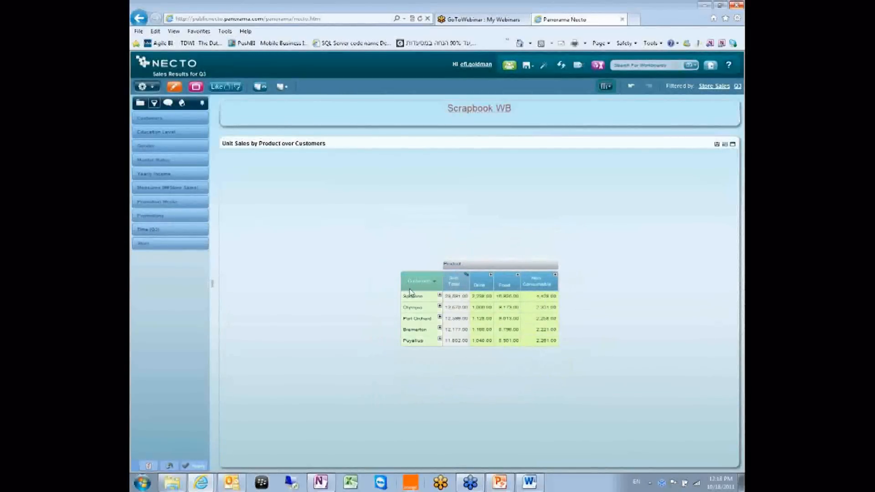
- Return the Customers dimension to the Standard layout and sort the grid by Sub Total
{"action": "left_click", "coordinate": [433, 284]}
{"action": "mouse_move", "coordinate": [482, 317]}
{"action": "left_click", "coordinate": [544, 322]}
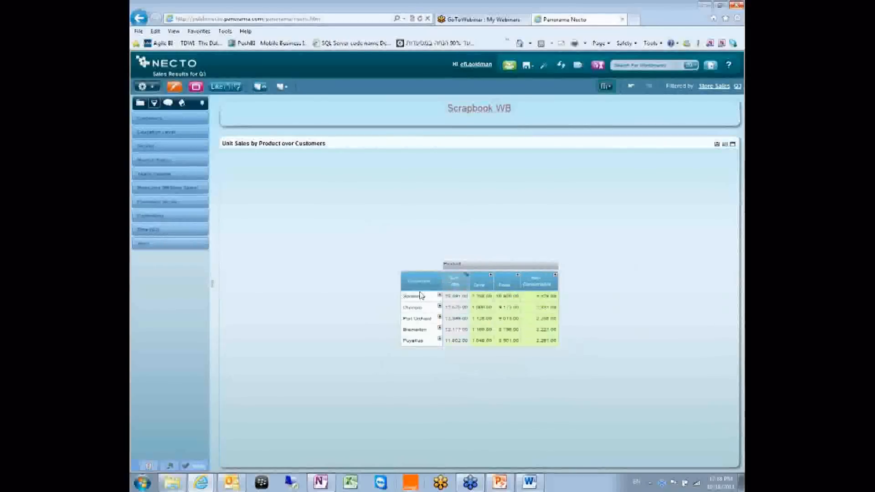
{"action": "left_click", "coordinate": [488, 233]}
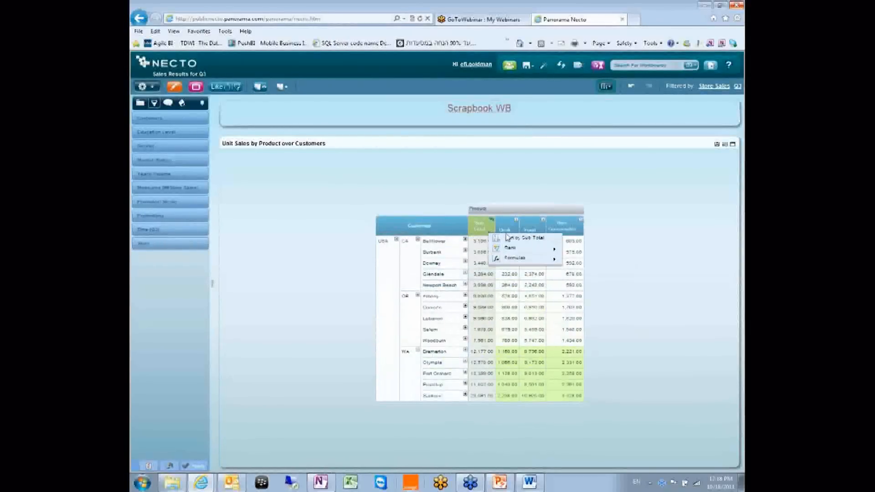
{"action": "left_click", "coordinate": [529, 239]}
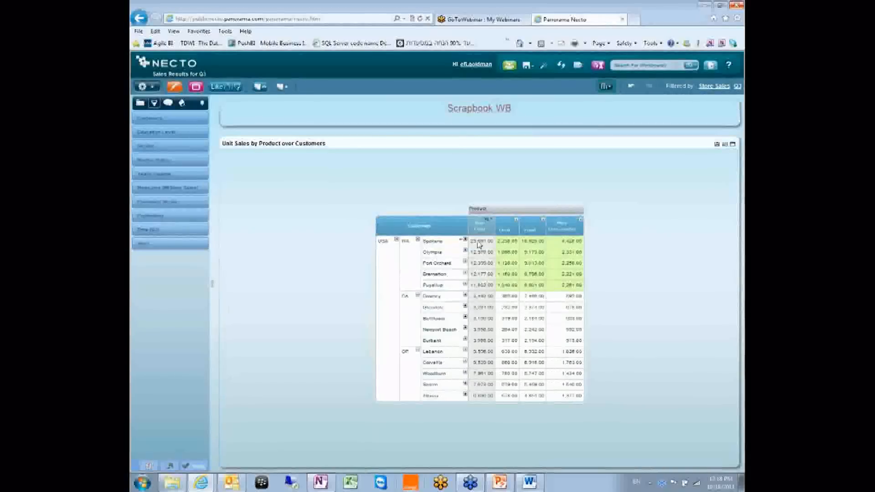
- Switch the sorted Customers dimension to the Flat layout
{"action": "right_click", "coordinate": [436, 228]}
{"action": "mouse_move", "coordinate": [495, 264]}
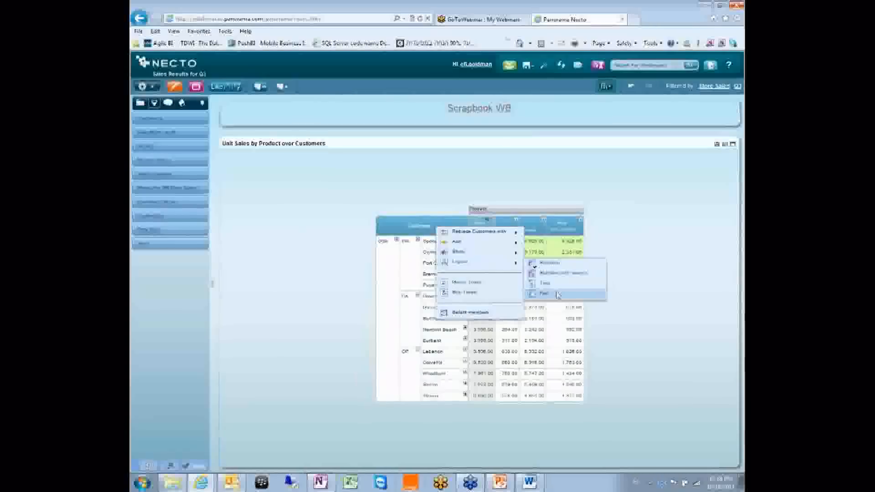
{"action": "left_click", "coordinate": [546, 283]}
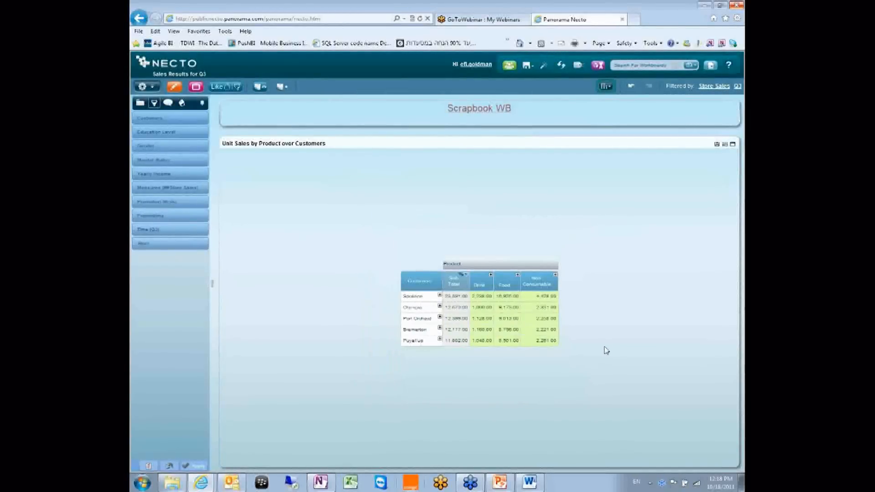
- Add grand totals for the Product dimension on the grid's columns
{"action": "right_click", "coordinate": [461, 264]}
{"action": "mouse_move", "coordinate": [521, 304]}
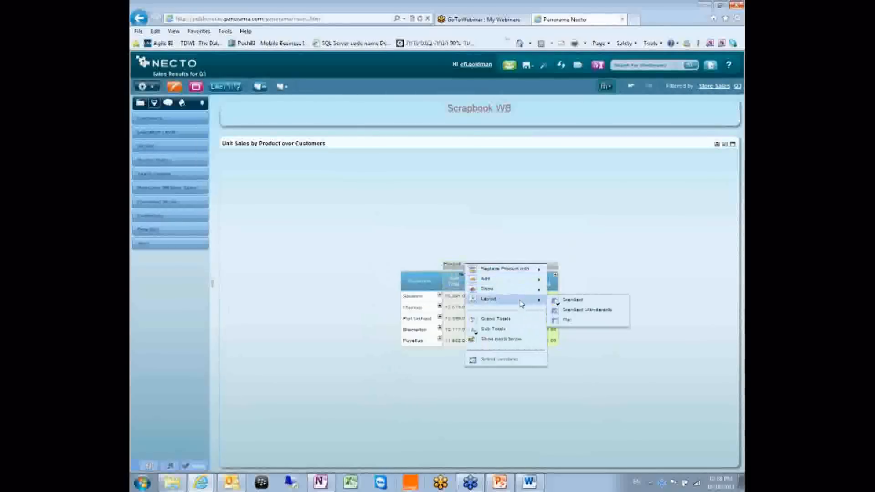
{"action": "left_click", "coordinate": [501, 320]}
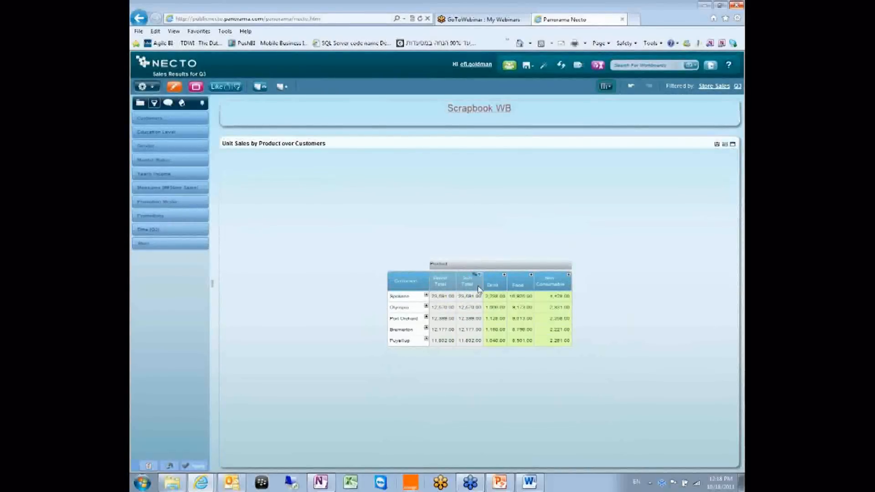
- Limit the Product columns to the Food and Non-Consumable members by highlighting them and selecting the highlighted members
{"action": "left_click", "coordinate": [502, 288]}
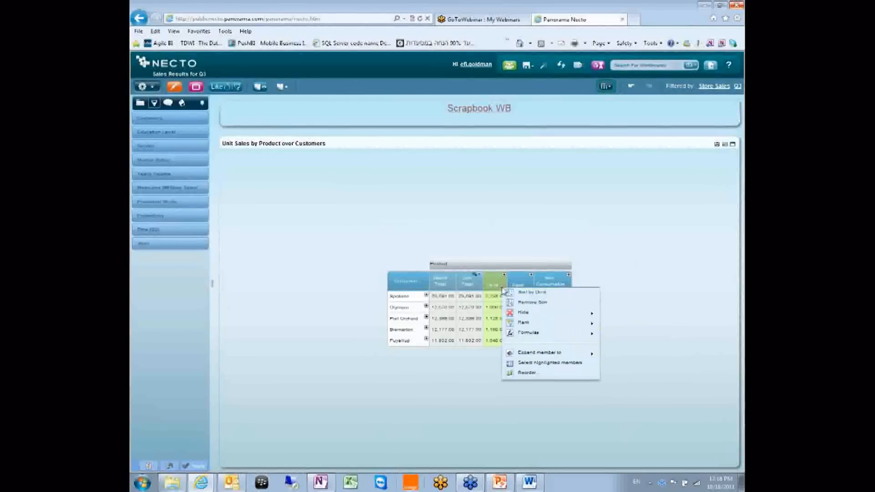
{"action": "mouse_move", "coordinate": [537, 335]}
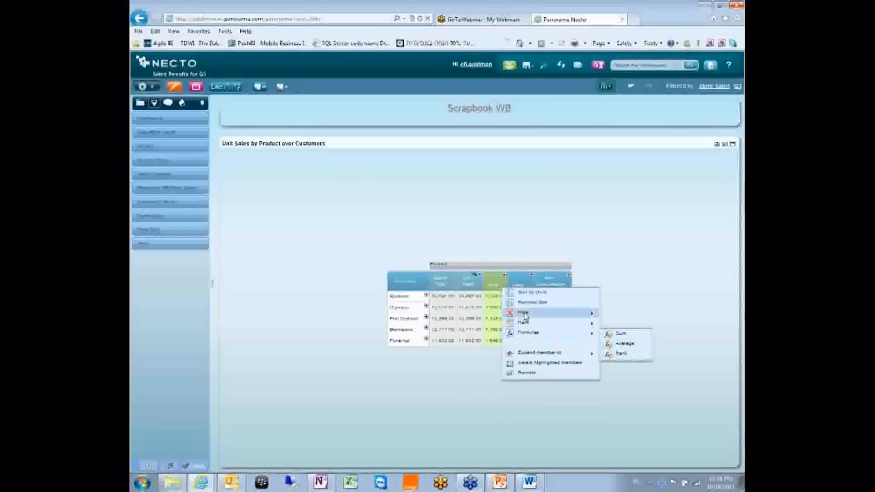
{"action": "left_click", "coordinate": [489, 284]}
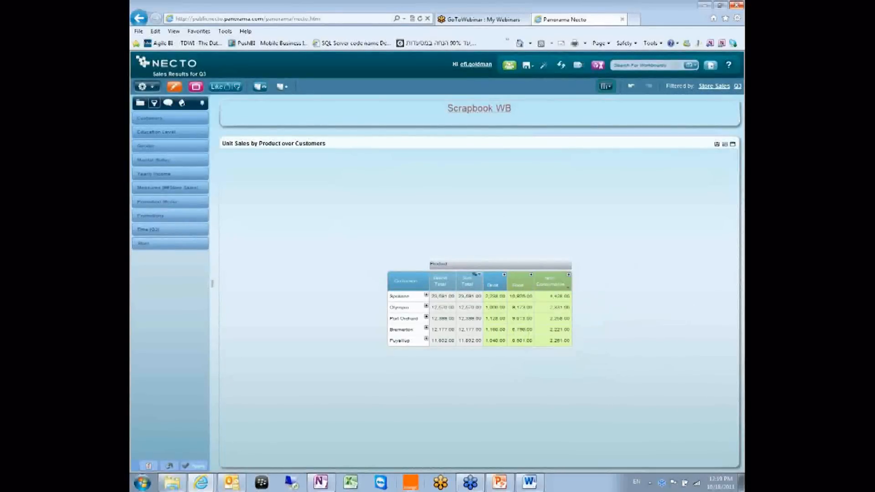
{"action": "left_click", "coordinate": [565, 286]}
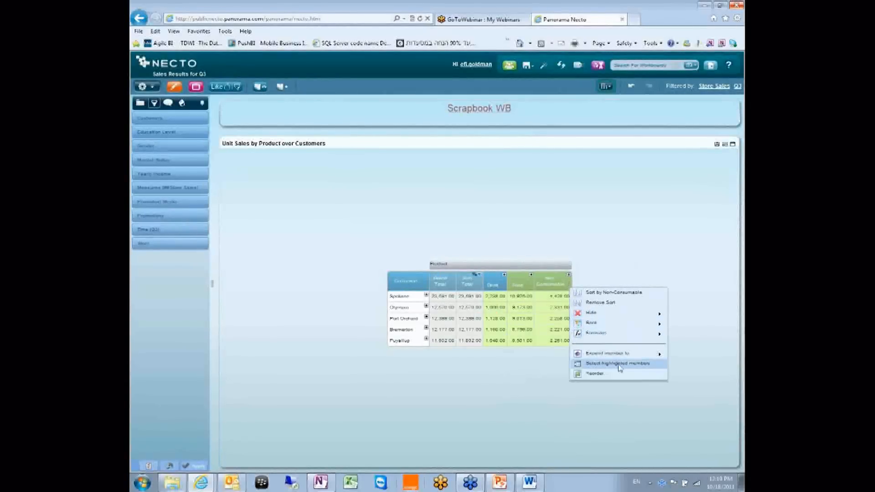
{"action": "left_click", "coordinate": [641, 365]}
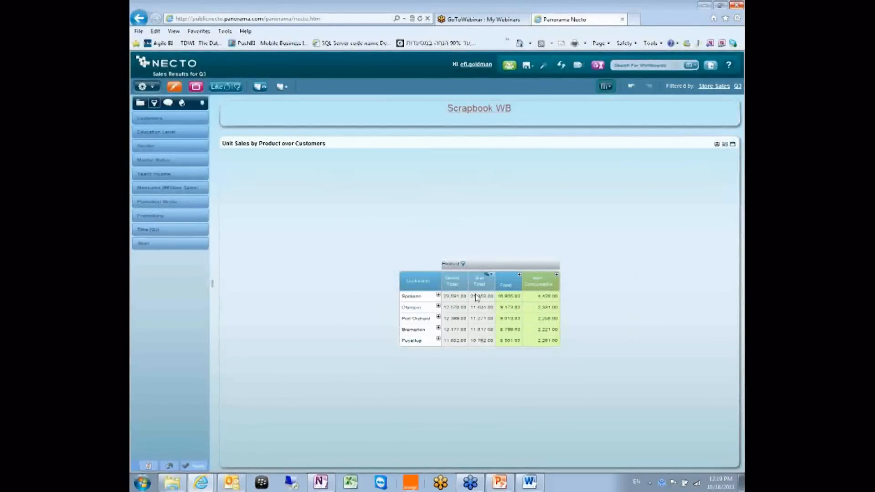
- Place the Product totals after the product members using the Show totals below option
{"action": "left_click", "coordinate": [493, 280]}
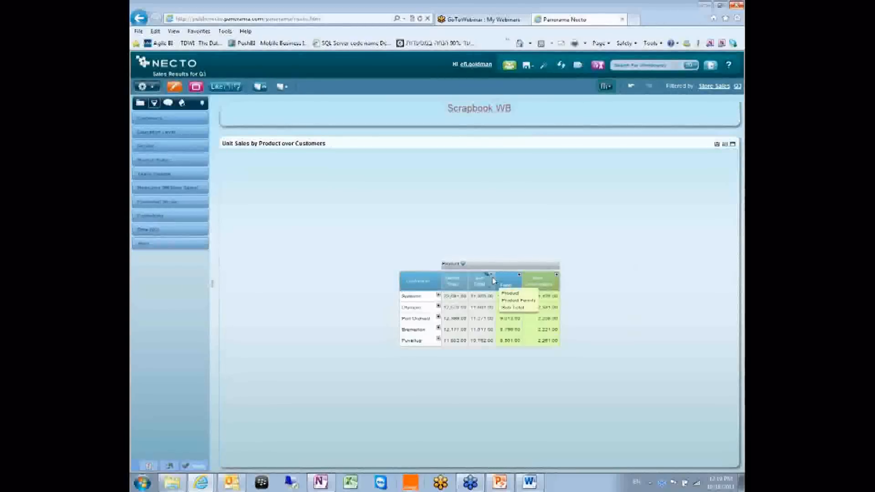
{"action": "right_click", "coordinate": [473, 266]}
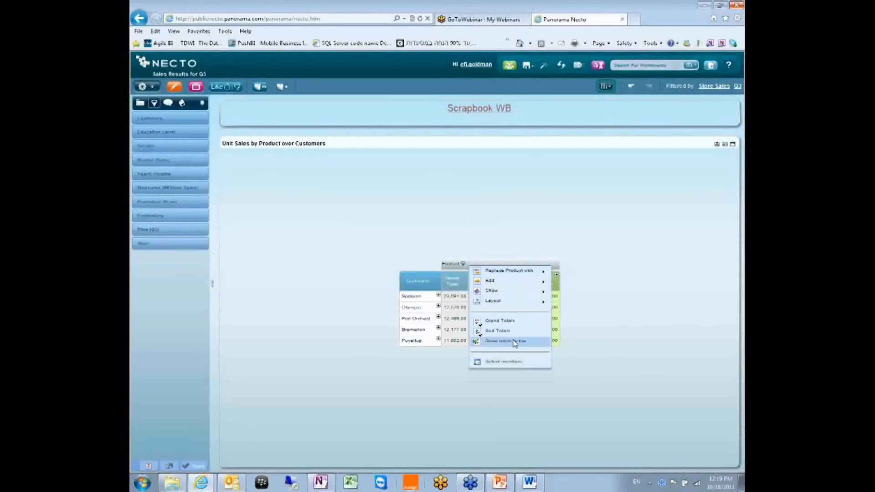
{"action": "left_click", "coordinate": [483, 342]}
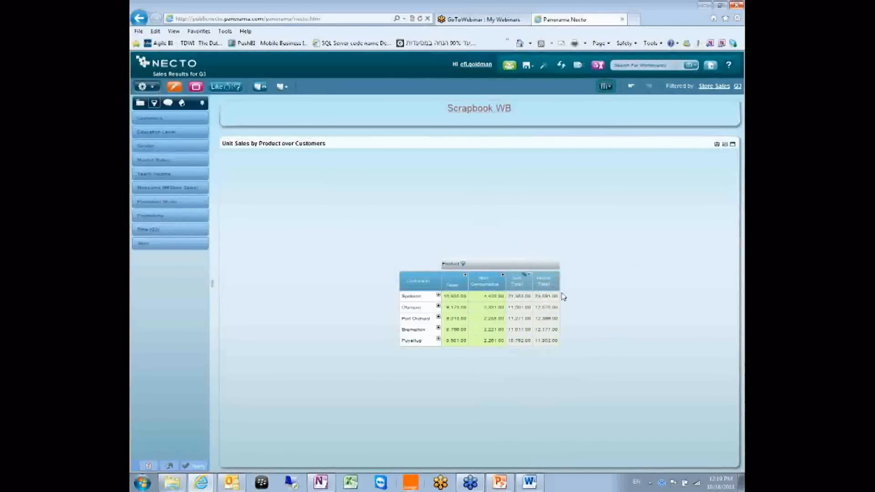
- Add sub totals and grand totals for the Customers dimension, with the totals shown below the customer rows
{"action": "left_click", "coordinate": [434, 282]}
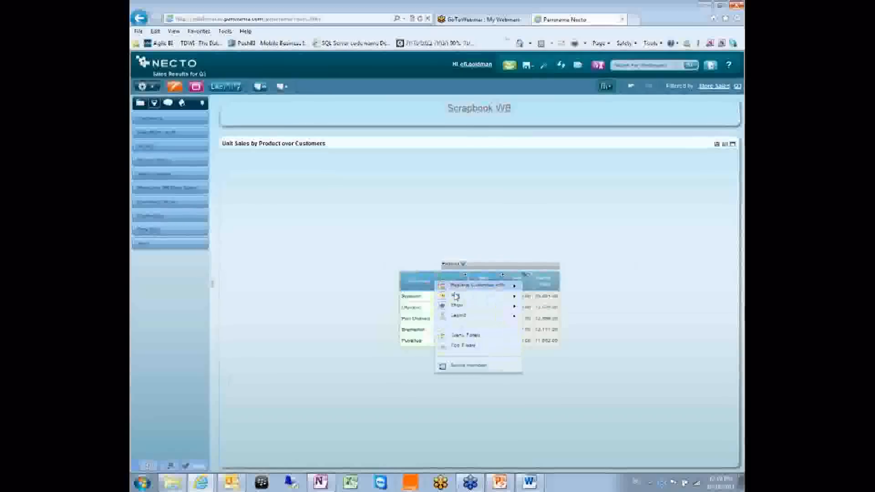
{"action": "left_click", "coordinate": [474, 347]}
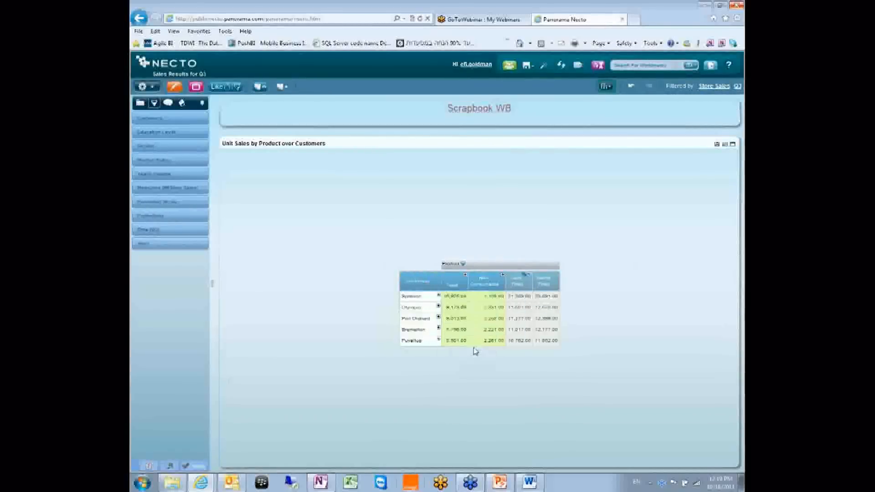
{"action": "left_click", "coordinate": [434, 278]}
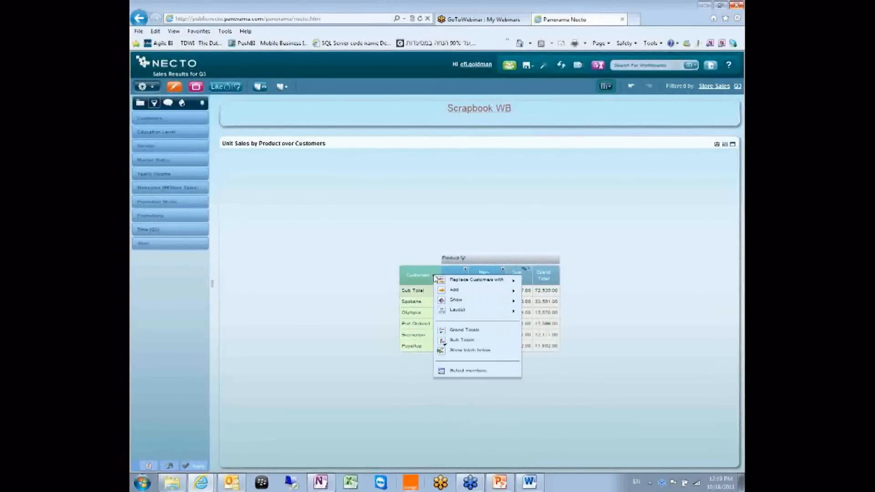
{"action": "left_click", "coordinate": [440, 344]}
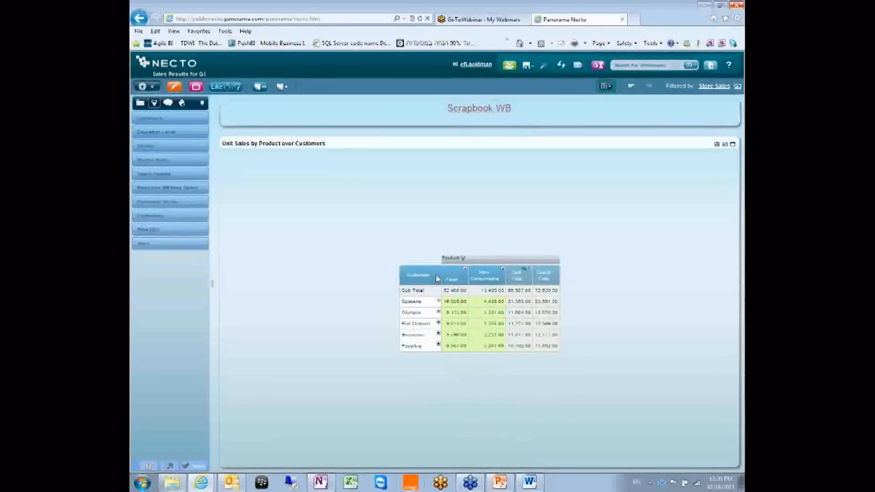
{"action": "left_click", "coordinate": [429, 273]}
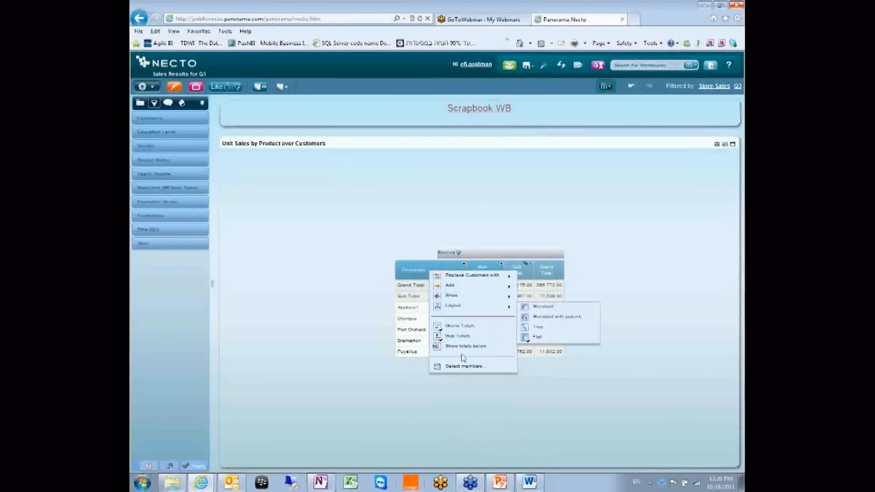
{"action": "left_click", "coordinate": [464, 346]}
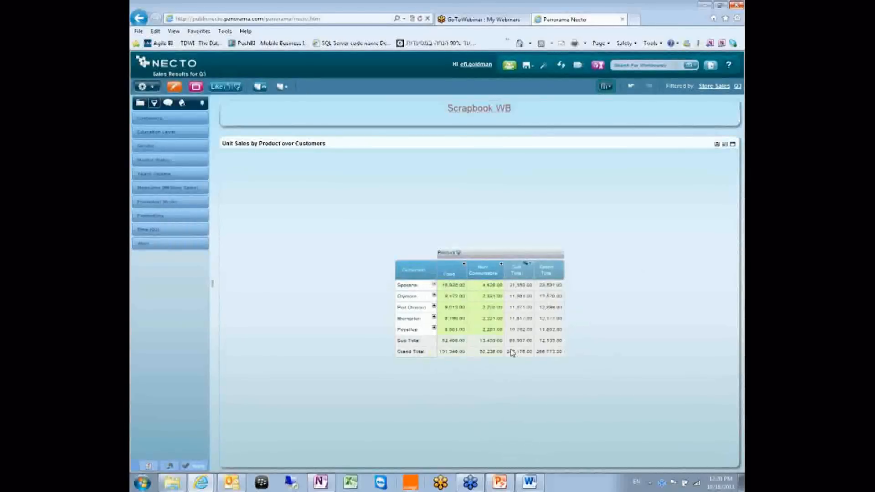
- Expand the Food column into its product categories and collapse it again
{"action": "left_click", "coordinate": [463, 264]}
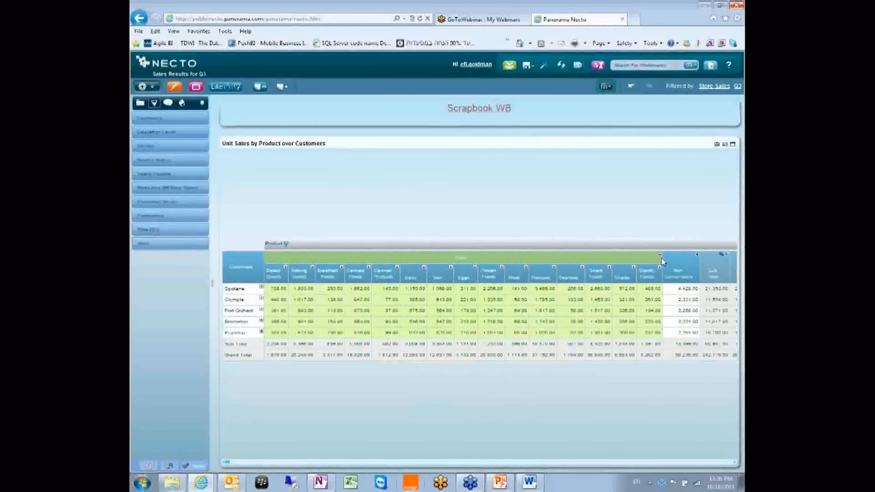
{"action": "left_click", "coordinate": [660, 255]}
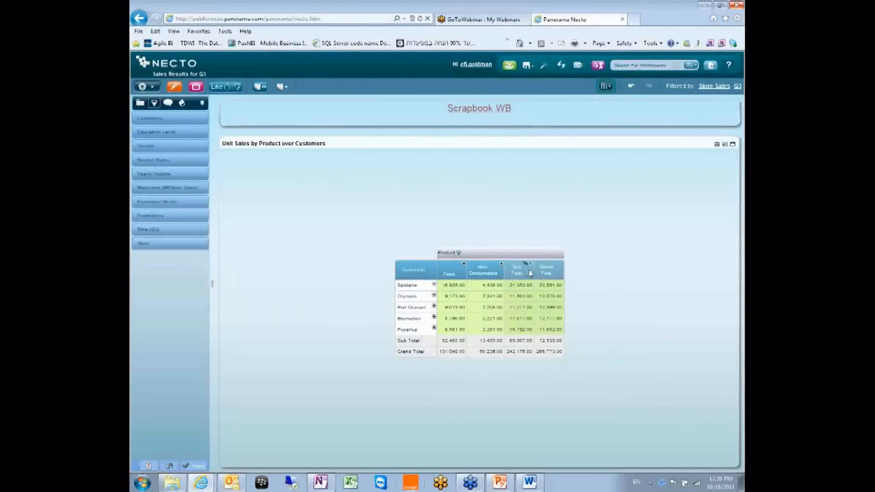
- Remove the grand totals from both the Customers and Product dimensions
{"action": "right_click", "coordinate": [428, 269]}
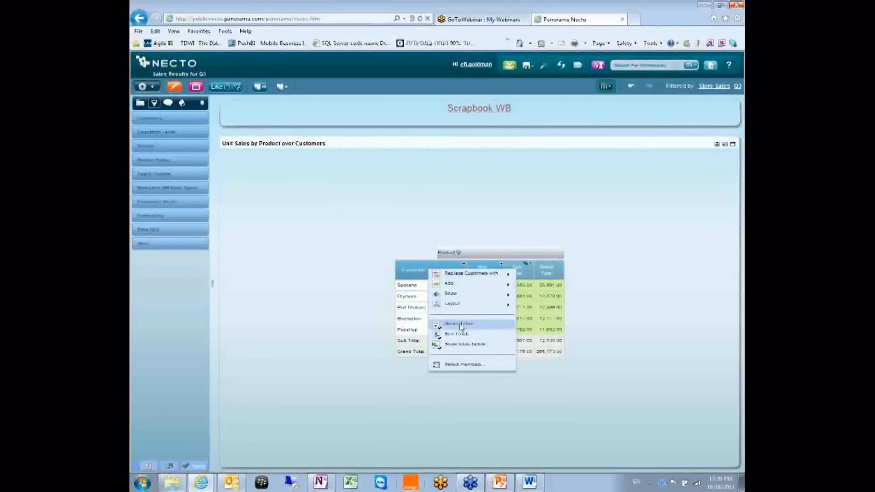
{"action": "left_click", "coordinate": [460, 324]}
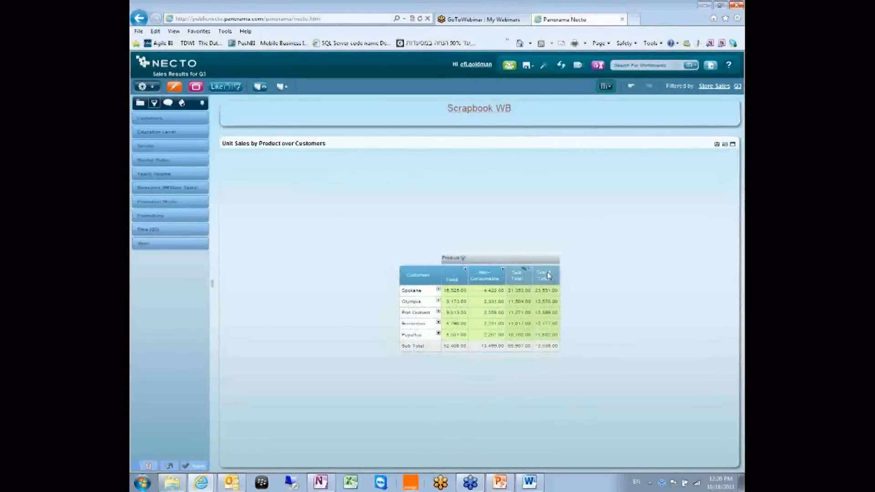
{"action": "left_click", "coordinate": [469, 260]}
{"action": "left_click", "coordinate": [525, 315]}
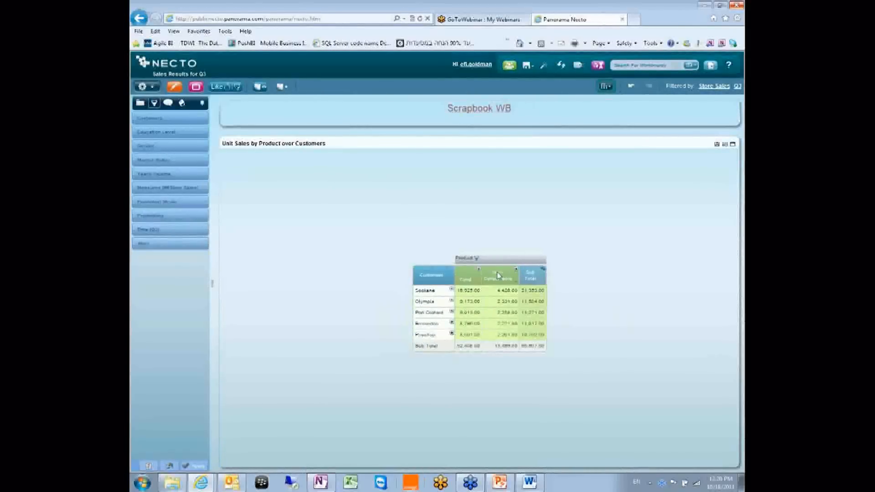
- Add a Difference formula on the Food and Non-Consumable columns, named "Difference between categories"
{"action": "right_click", "coordinate": [517, 285]}
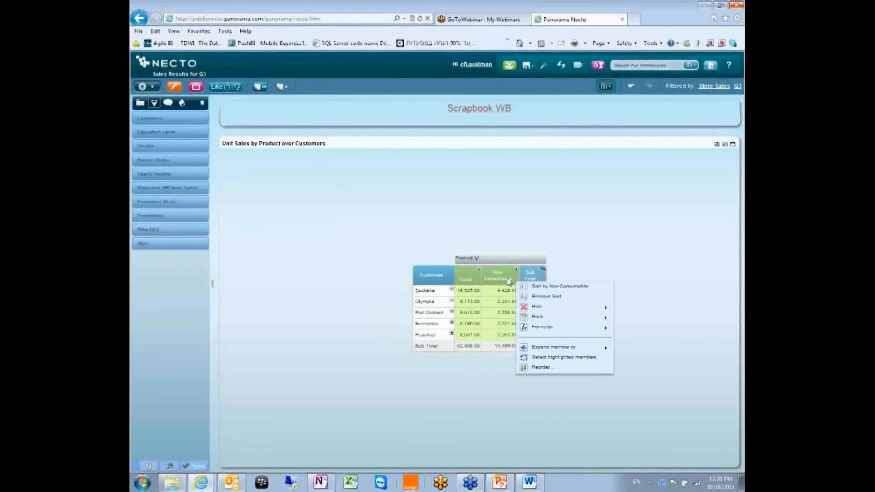
{"action": "mouse_move", "coordinate": [575, 328]}
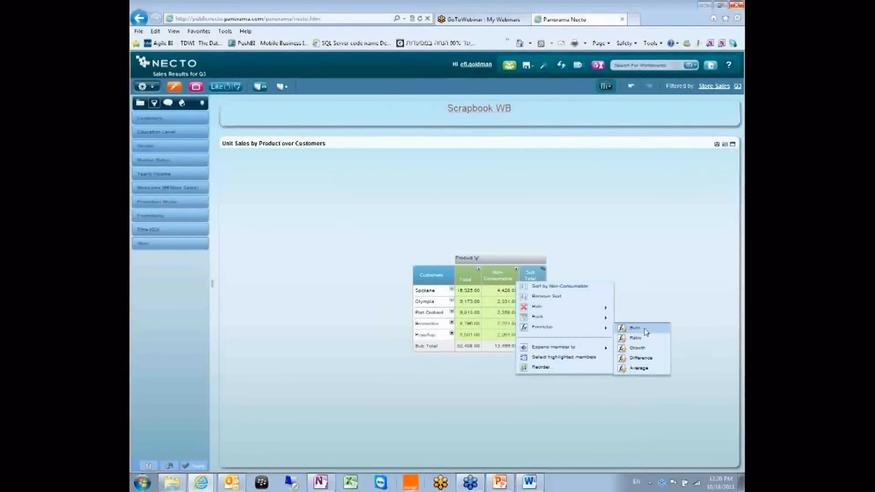
{"action": "left_click", "coordinate": [653, 360]}
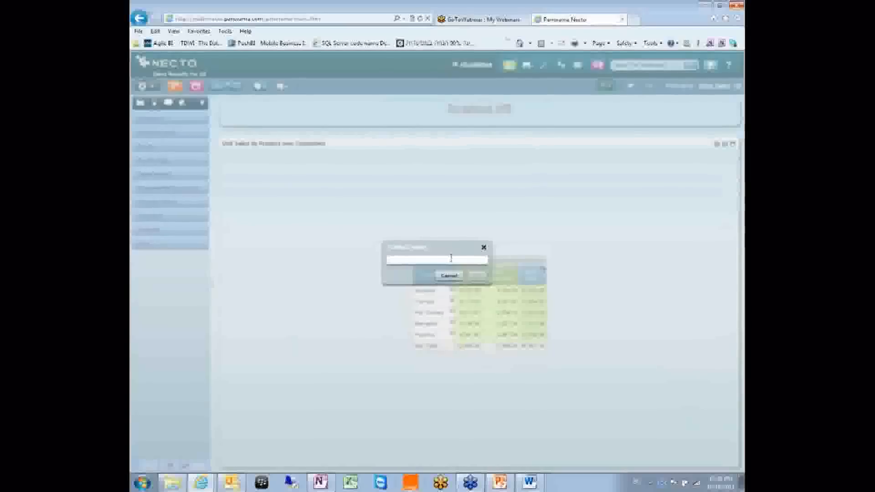
{"action": "type", "text": "a"}
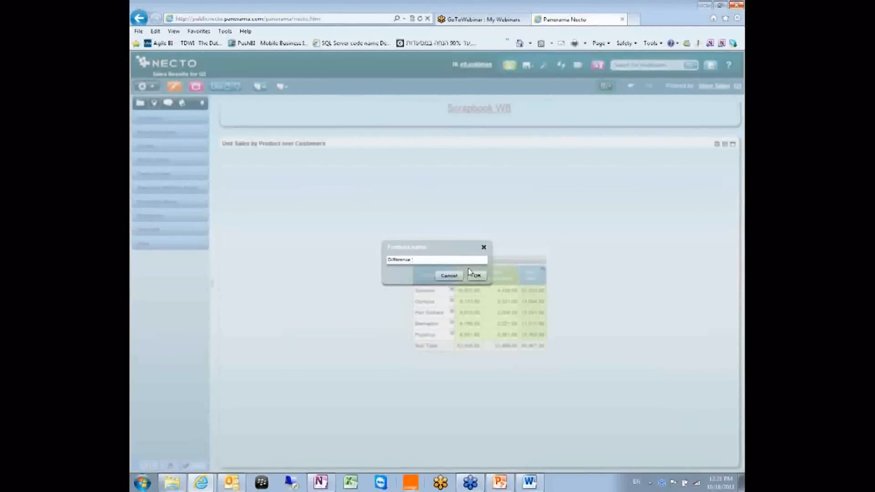
{"action": "type", "text": "ence between categories"}
{"action": "left_click", "coordinate": [477, 277]}
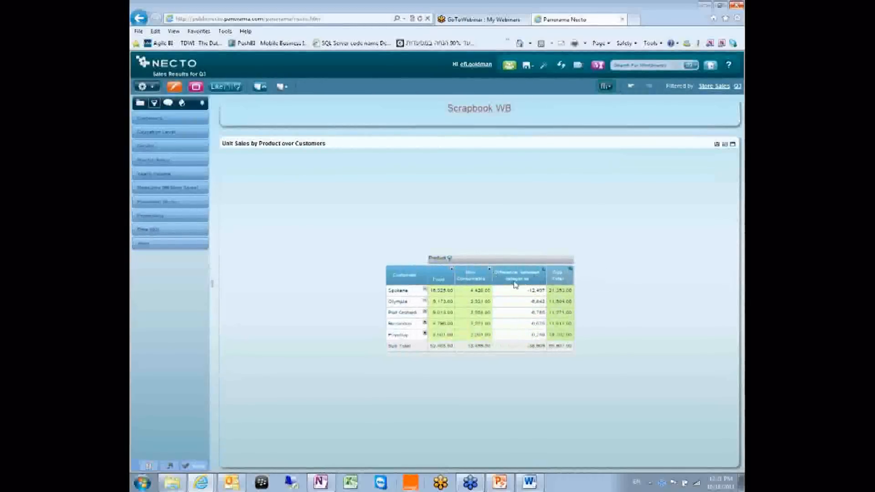
- Sort the customer rows by the Difference between categories column and reverse the sort order
{"action": "right_click", "coordinate": [546, 282]}
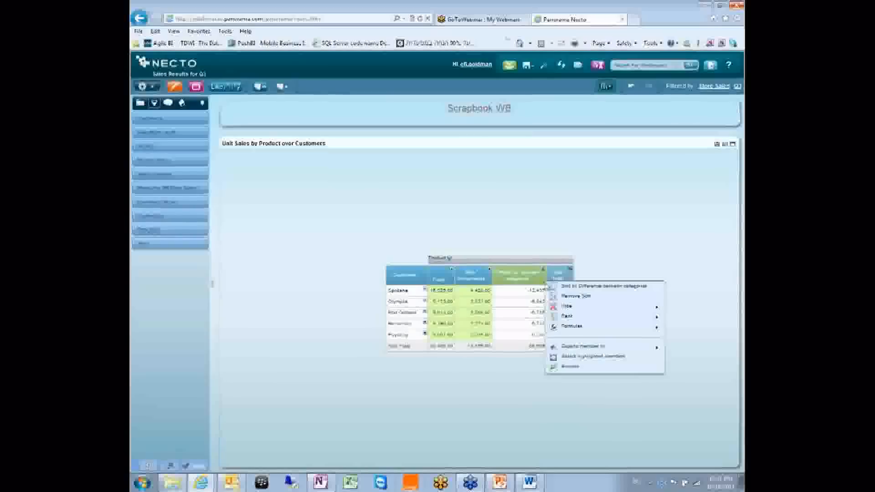
{"action": "left_click", "coordinate": [586, 291]}
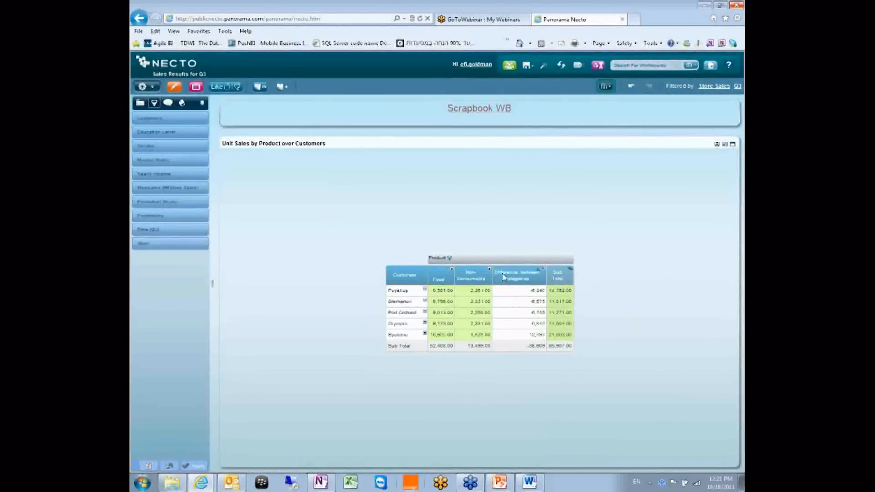
{"action": "left_click", "coordinate": [544, 273]}
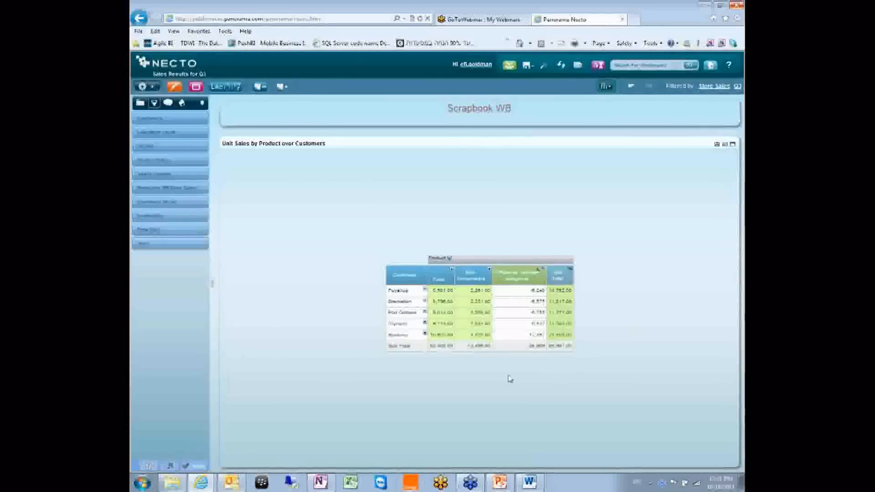
{"action": "left_click", "coordinate": [542, 269]}
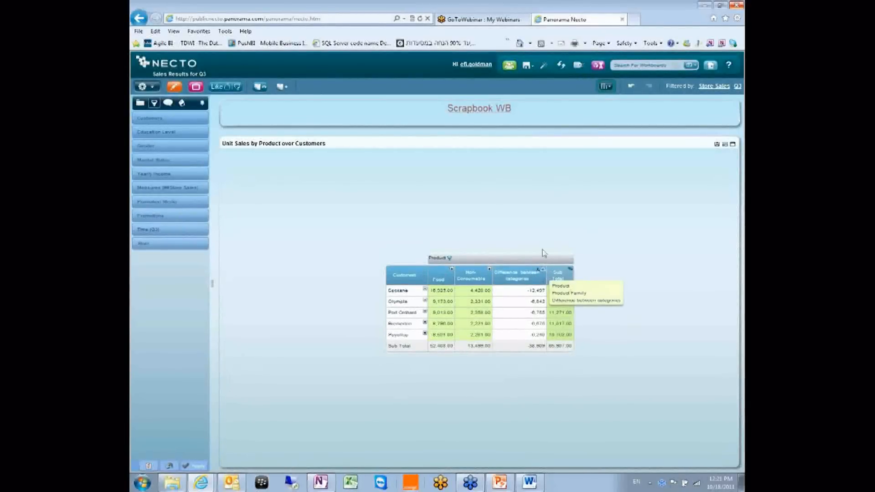
- Add the Dairy category under Drink to the selected members of the Product dimension
{"action": "right_click", "coordinate": [455, 258]}
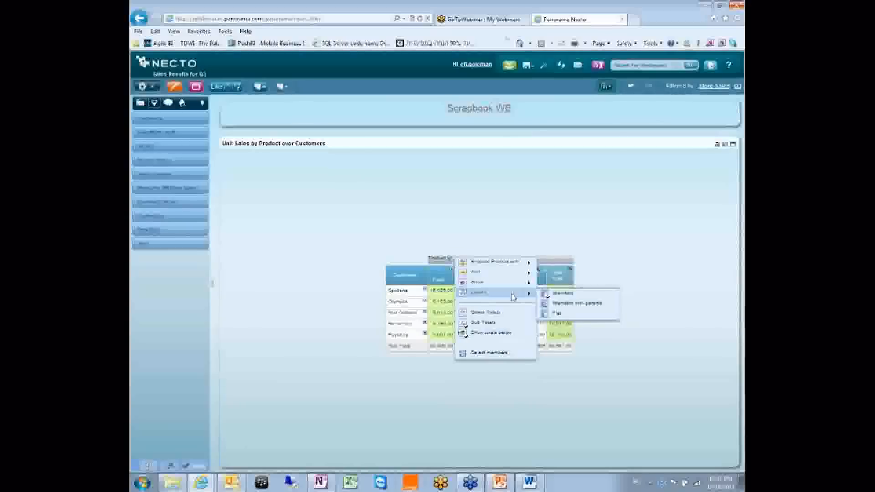
{"action": "left_click", "coordinate": [492, 352]}
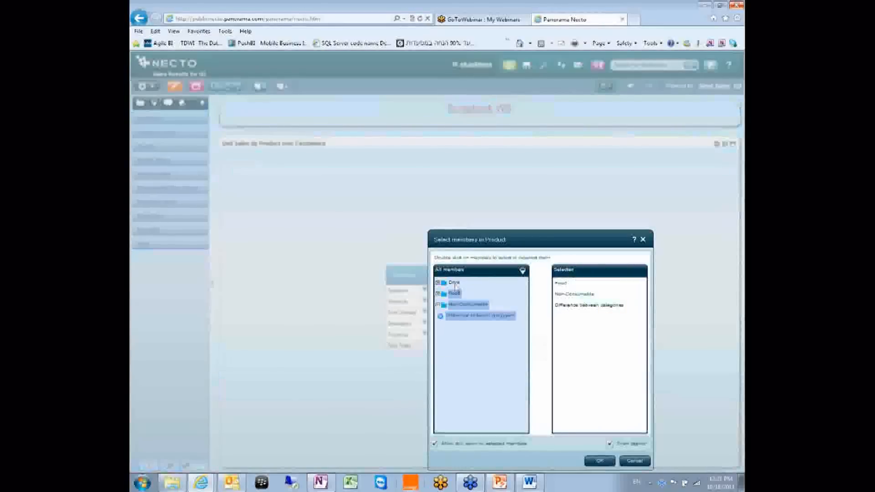
{"action": "left_click", "coordinate": [438, 283]}
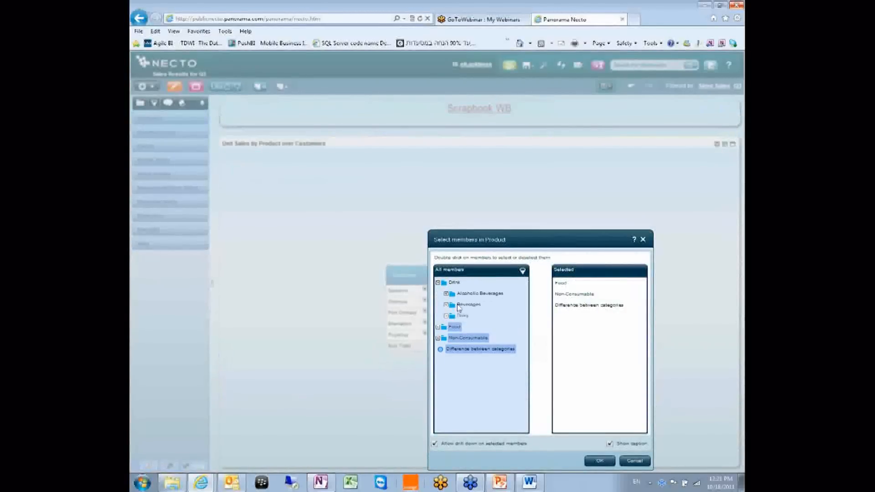
{"action": "left_click", "coordinate": [461, 316]}
{"action": "left_click", "coordinate": [540, 342]}
{"action": "left_click", "coordinate": [600, 460]}
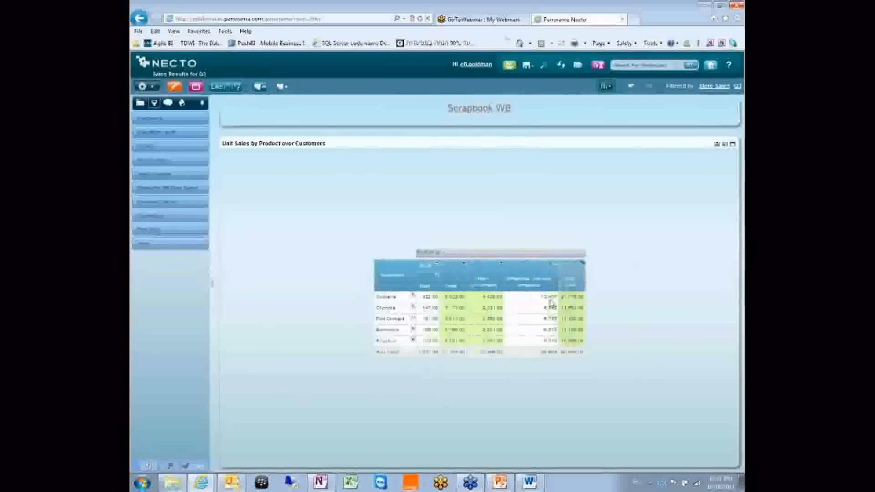
{"action": "left_click", "coordinate": [437, 252]}
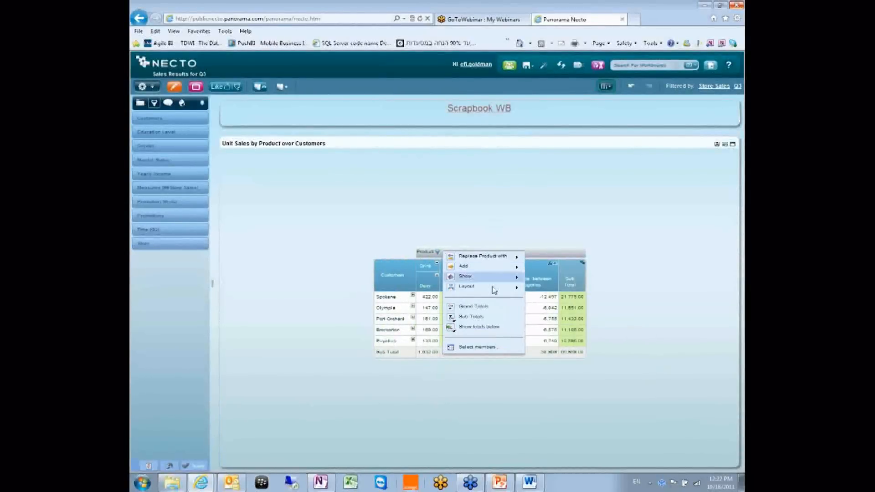
{"action": "mouse_move", "coordinate": [491, 289]}
{"action": "left_click", "coordinate": [543, 346]}
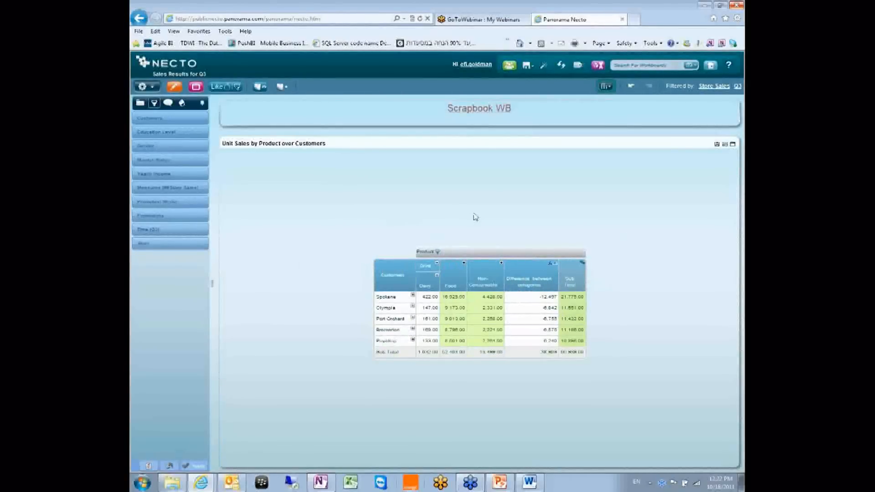
- Show the Unit Sales view only as a chart and change it to a stacked bar chart
{"action": "left_click", "coordinate": [725, 145]}
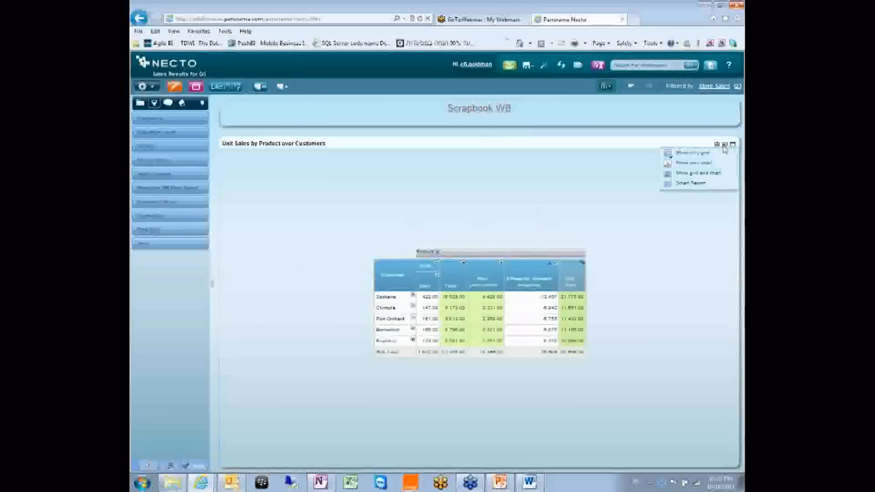
{"action": "left_click", "coordinate": [693, 163]}
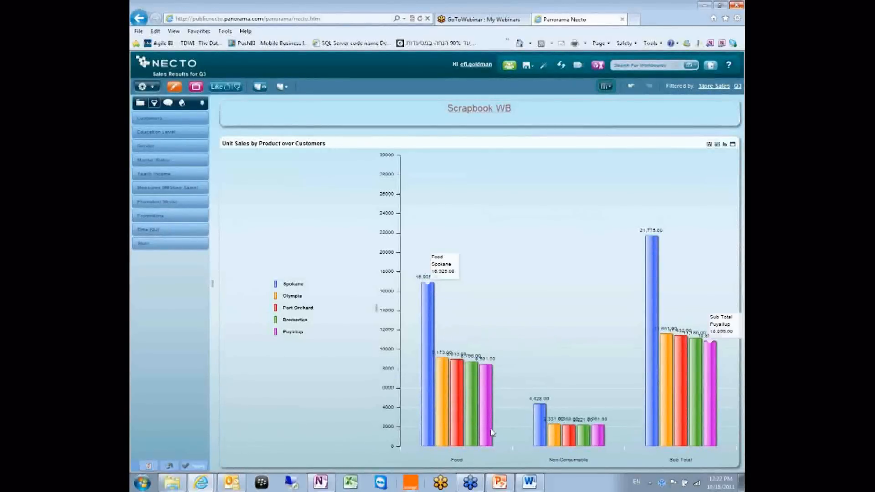
{"action": "left_click", "coordinate": [725, 145]}
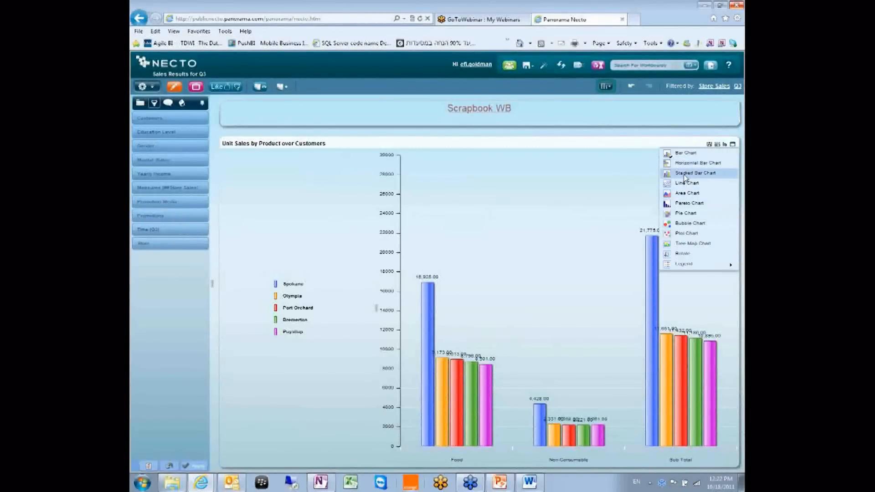
{"action": "left_click", "coordinate": [685, 177]}
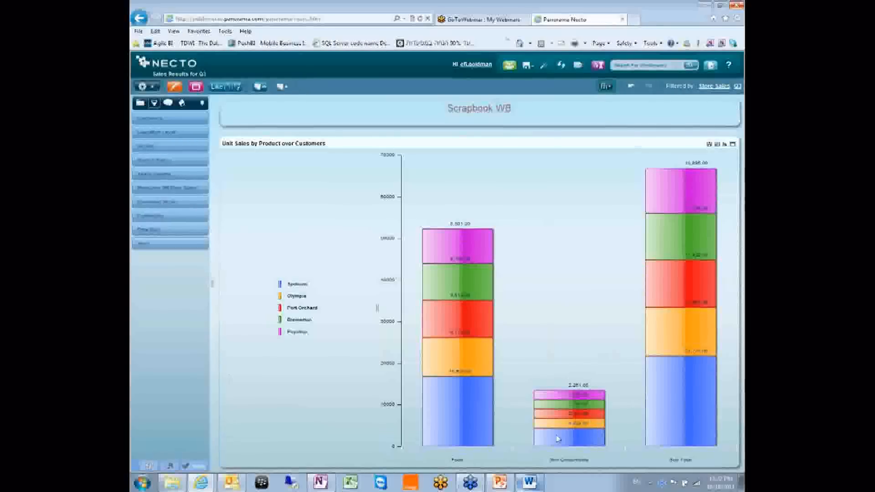
- Show only the grid again and clear the member filter on the Product dimension
{"action": "left_click", "coordinate": [717, 146]}
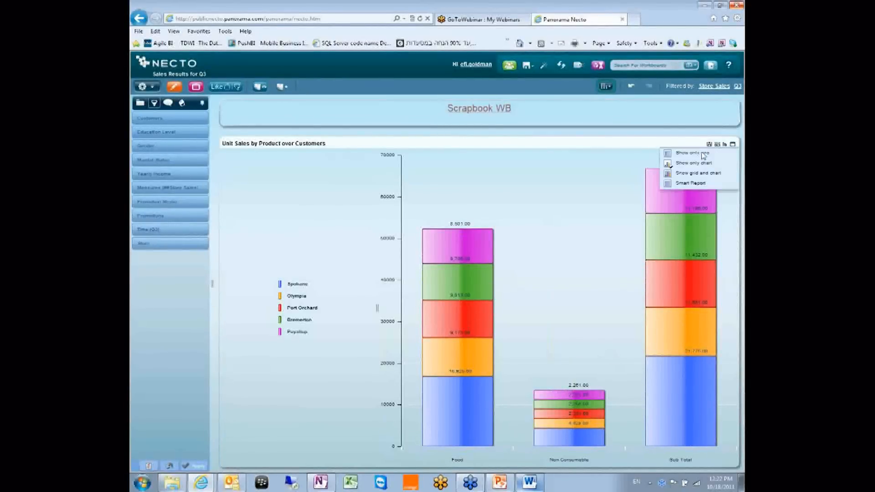
{"action": "left_click", "coordinate": [681, 151]}
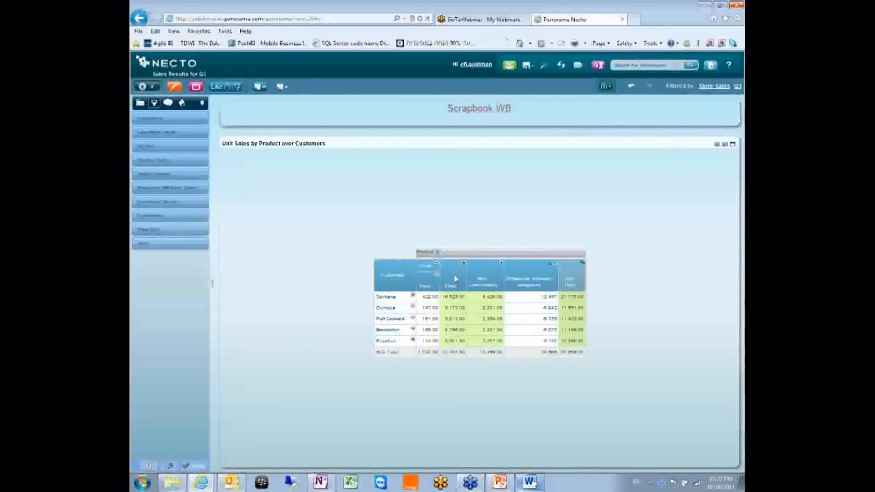
{"action": "left_click", "coordinate": [437, 252]}
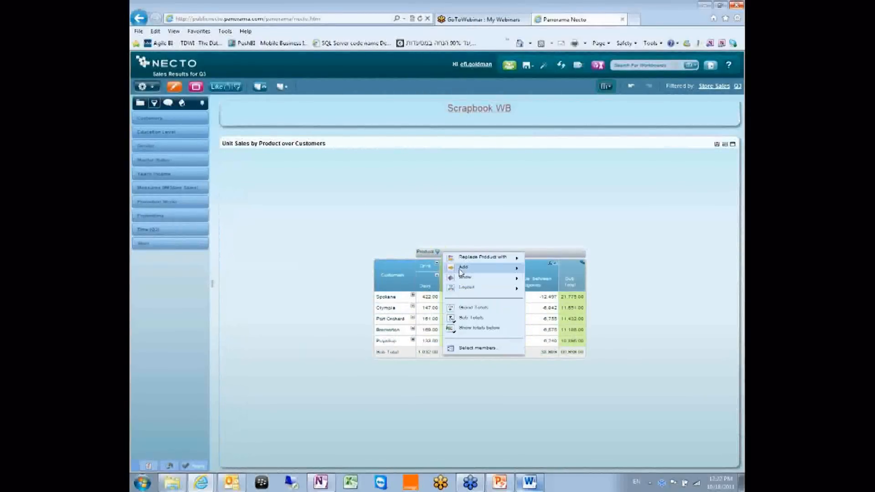
{"action": "left_click", "coordinate": [426, 254]}
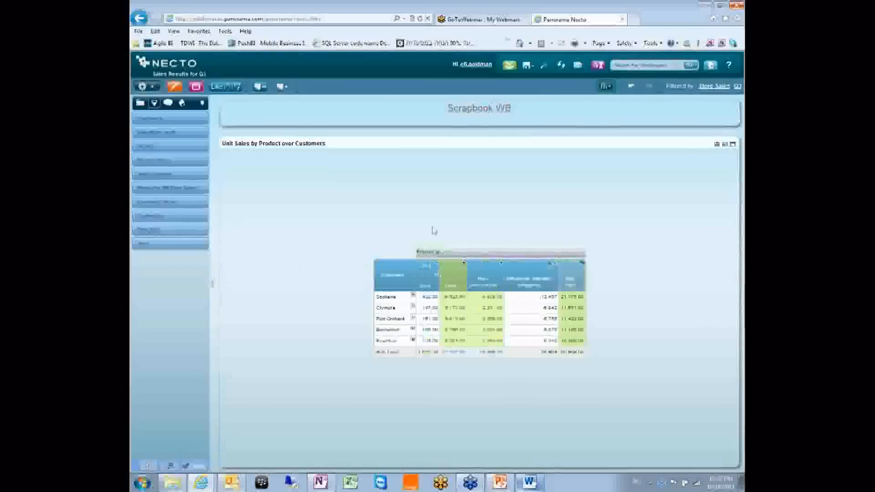
{"action": "left_click", "coordinate": [436, 257]}
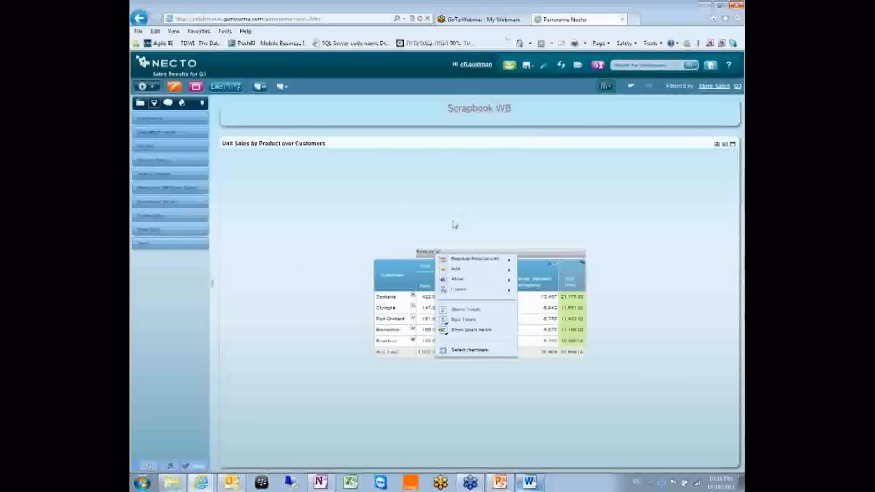
{"action": "left_click", "coordinate": [439, 254]}
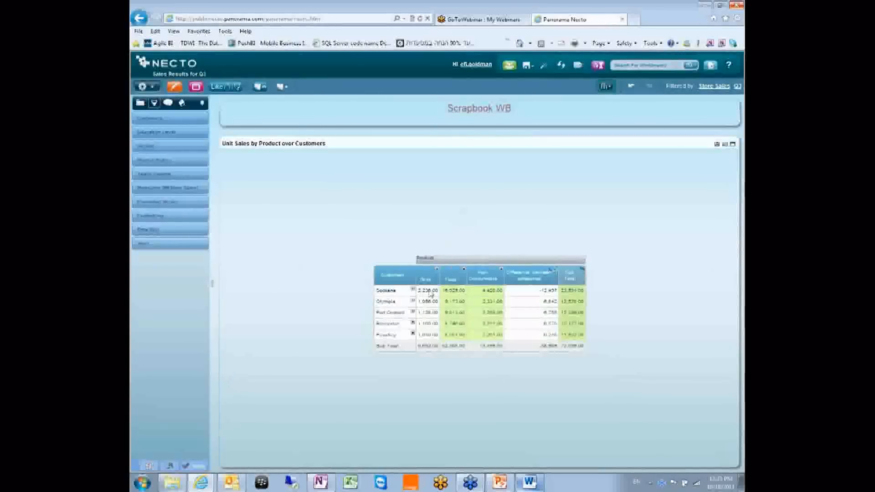
- Highlight the Drink and Difference between categories data too, and show the grid and chart together
{"action": "left_click_drag", "start_coordinate": [423, 292], "coordinate": [481, 308]}
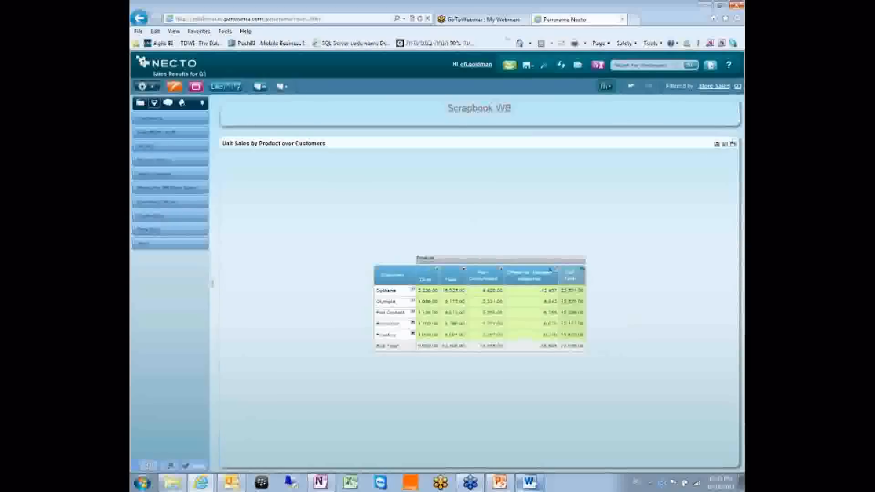
{"action": "left_click", "coordinate": [724, 144]}
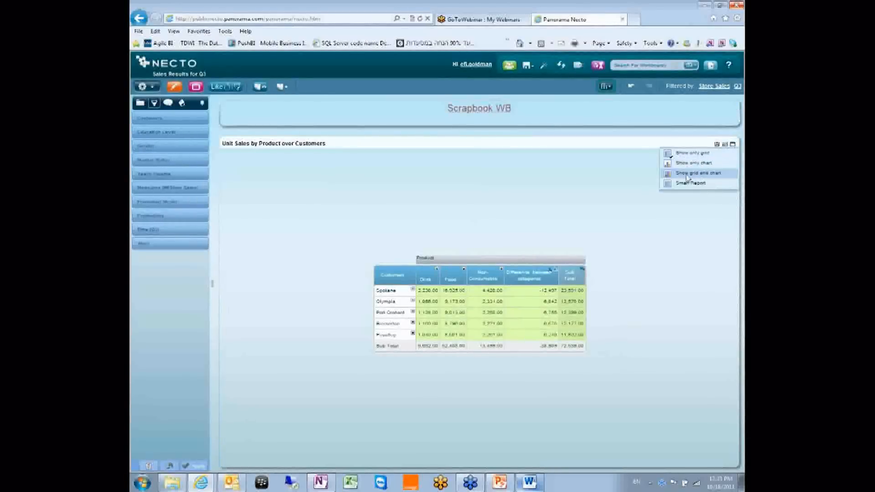
{"action": "left_click", "coordinate": [688, 178]}
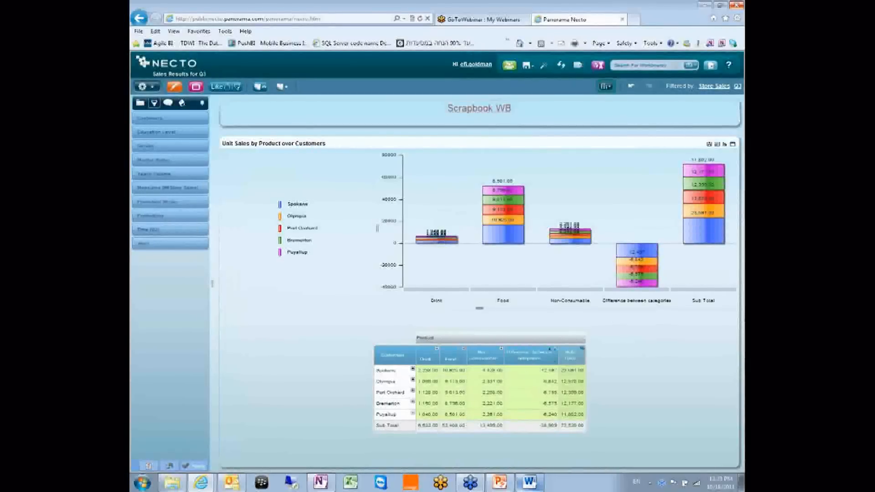
- Restrict the Product columns to the highlighted members Drink, Food and Non-Consumable
{"action": "left_click_drag", "start_coordinate": [427, 370], "coordinate": [482, 372]}
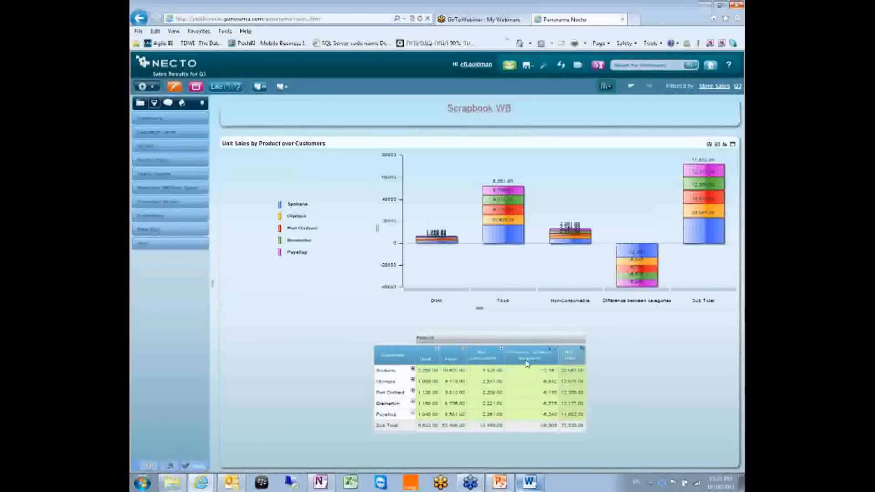
{"action": "left_click_drag", "start_coordinate": [426, 353], "coordinate": [496, 358]}
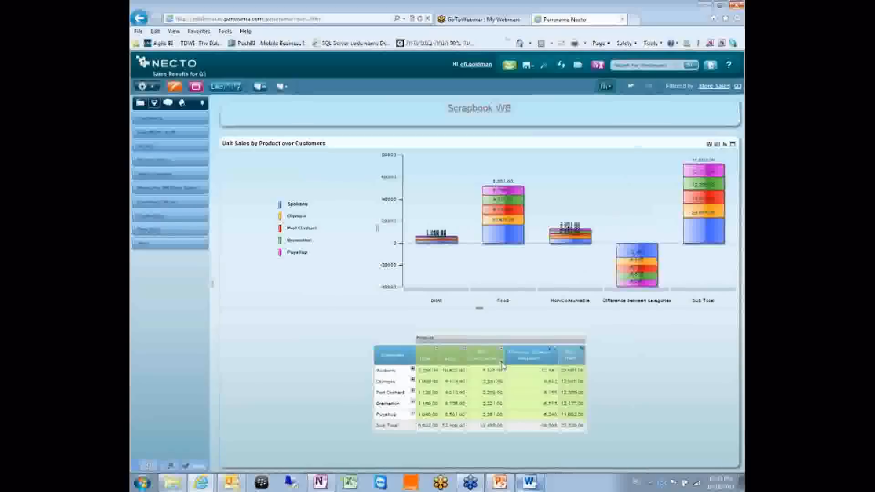
{"action": "right_click", "coordinate": [501, 361]}
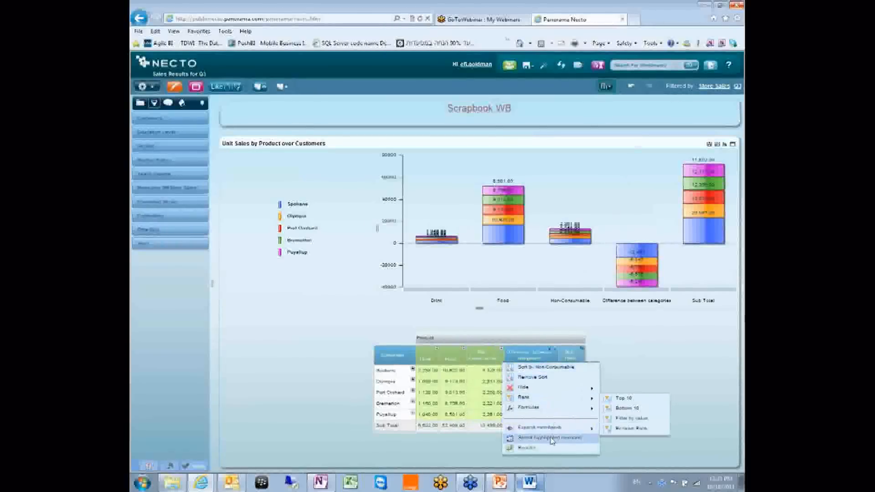
{"action": "key", "text": "Escape"}
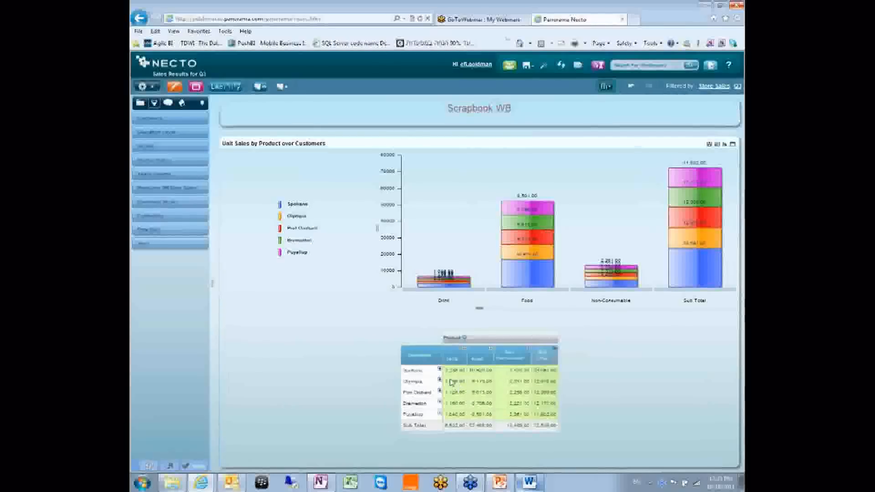
- Exclude the Olympia and Bremerton rows from the chart and include them again
{"action": "left_click", "coordinate": [463, 381]}
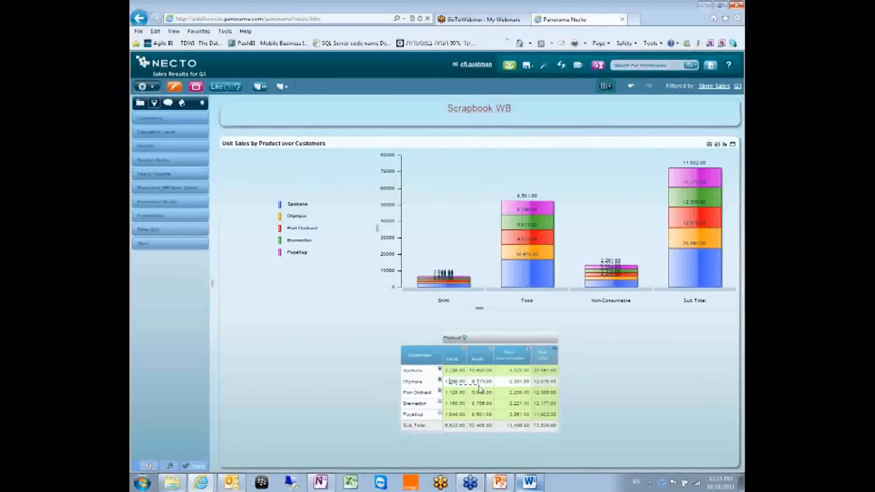
{"action": "left_click", "coordinate": [461, 404]}
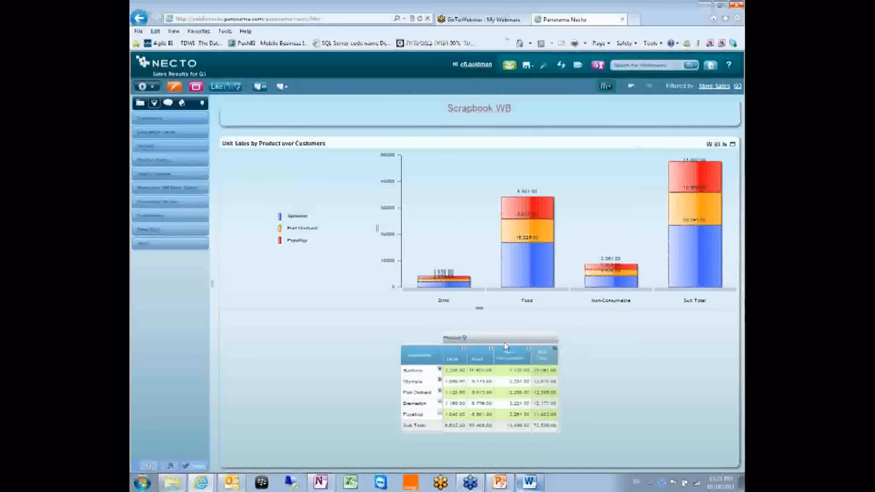
{"action": "left_click", "coordinate": [452, 372]}
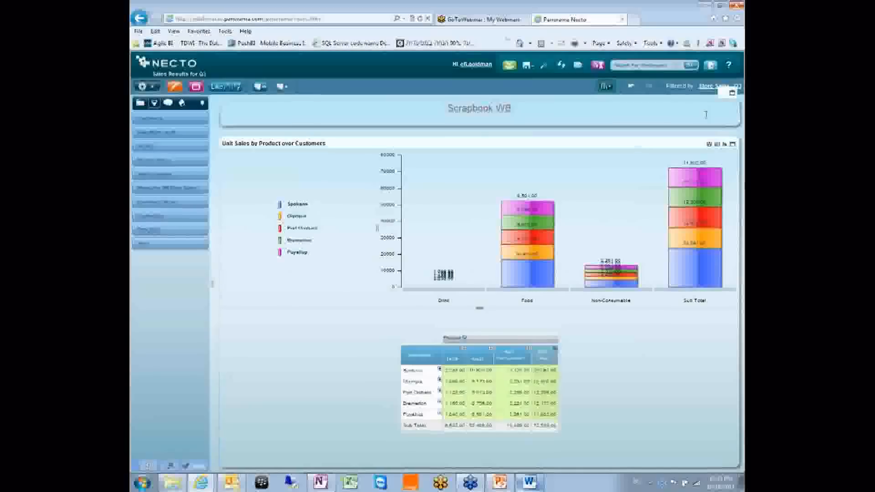
- Show only the stacked bar chart and place its legend on top
{"action": "left_click", "coordinate": [717, 144]}
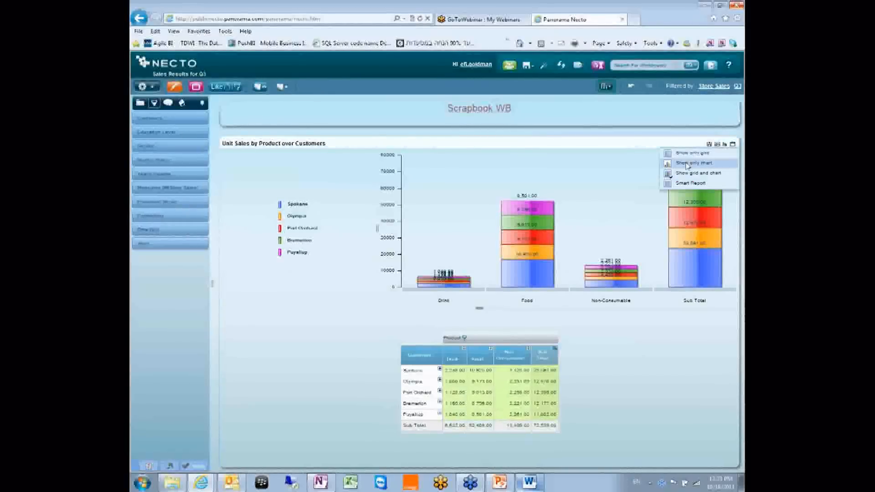
{"action": "left_click", "coordinate": [686, 165]}
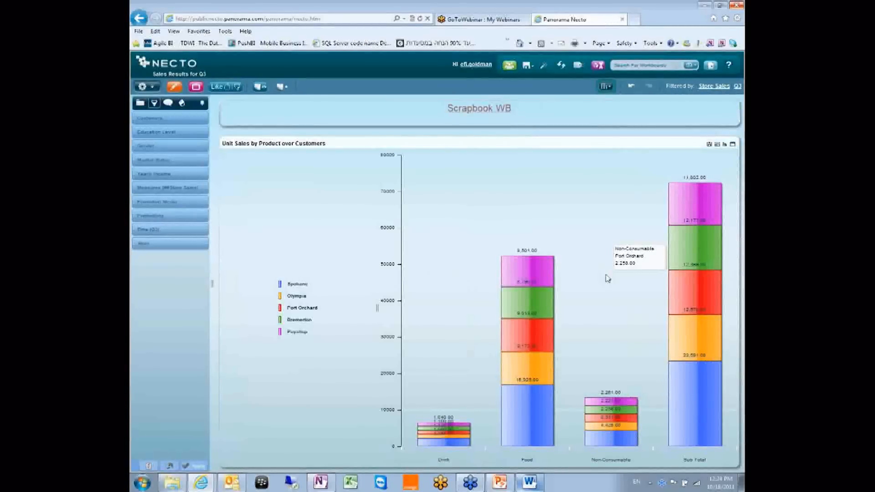
{"action": "left_click", "coordinate": [724, 145]}
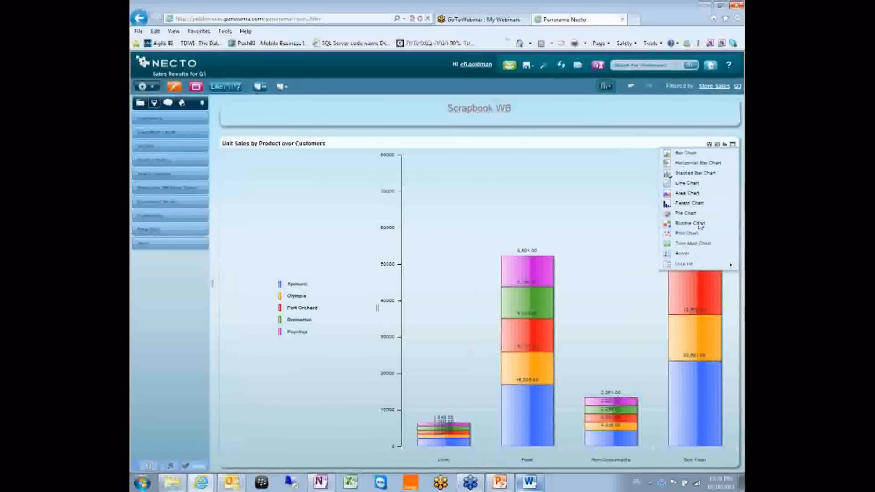
{"action": "mouse_move", "coordinate": [691, 265]}
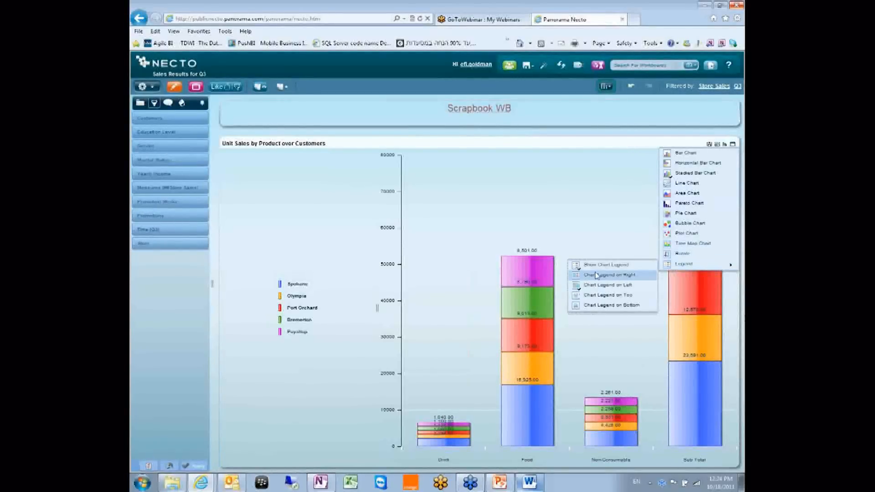
{"action": "left_click", "coordinate": [599, 295]}
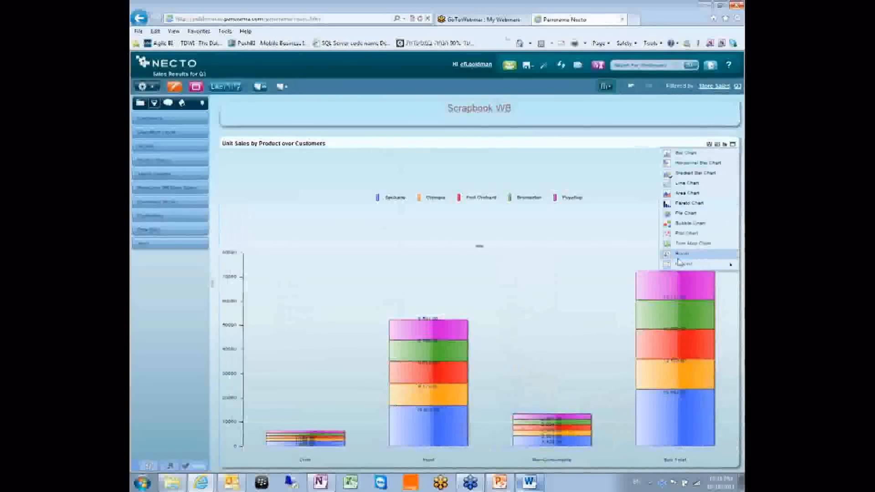
- Place the chart legend on the bottom and enlarge the stacked bar chart's plot area by shrinking the legend area
{"action": "mouse_move", "coordinate": [683, 265]}
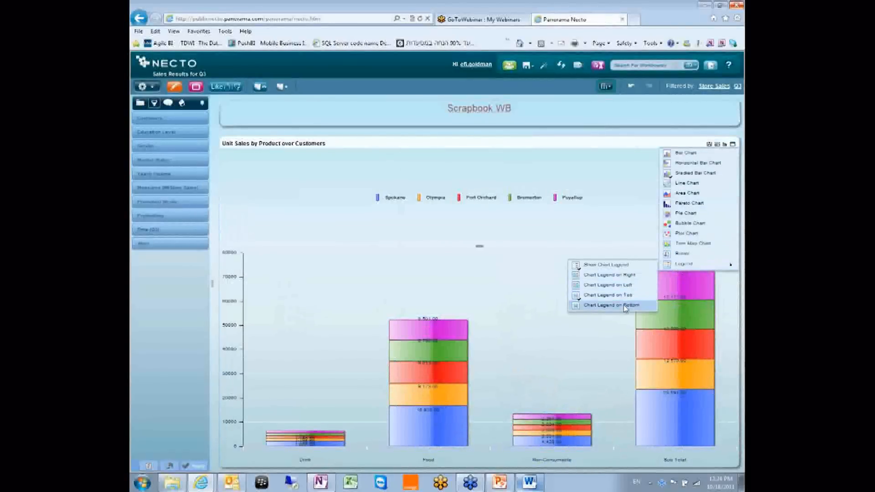
{"action": "left_click", "coordinate": [625, 305]}
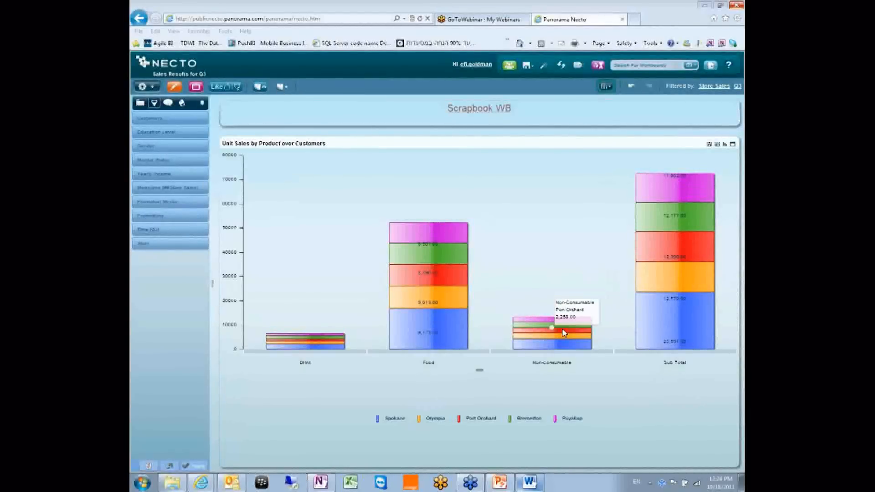
{"action": "left_click_drag", "start_coordinate": [479, 369], "coordinate": [480, 420]}
{"action": "left_click_drag", "start_coordinate": [480, 422], "coordinate": [479, 422]}
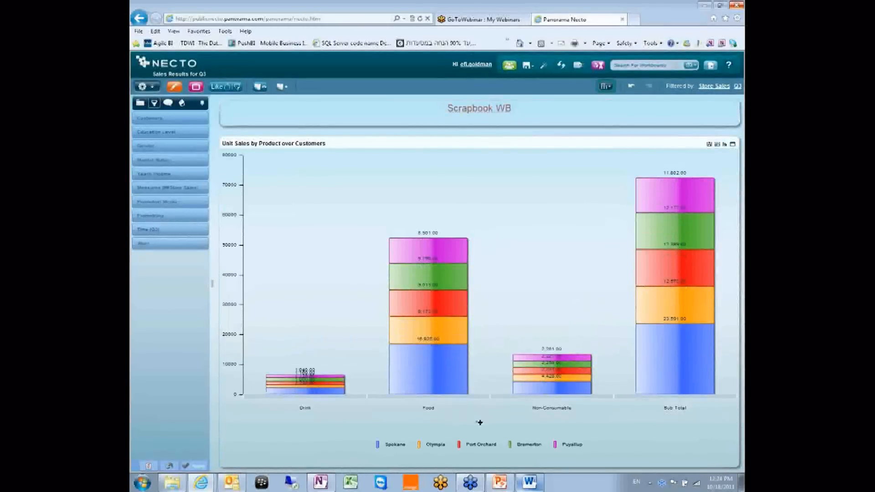
- Rotate the chart to plot the cities along the axis, and rotate it back to the product categories
{"action": "left_click", "coordinate": [724, 145]}
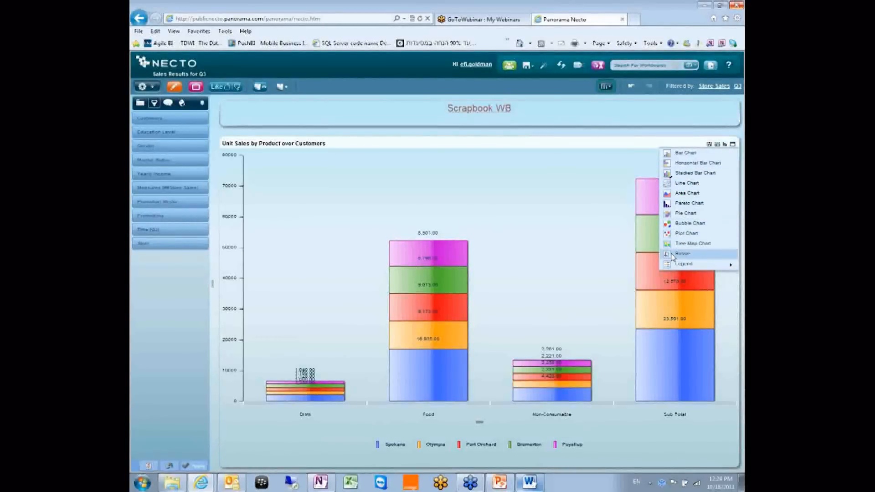
{"action": "left_click", "coordinate": [671, 255]}
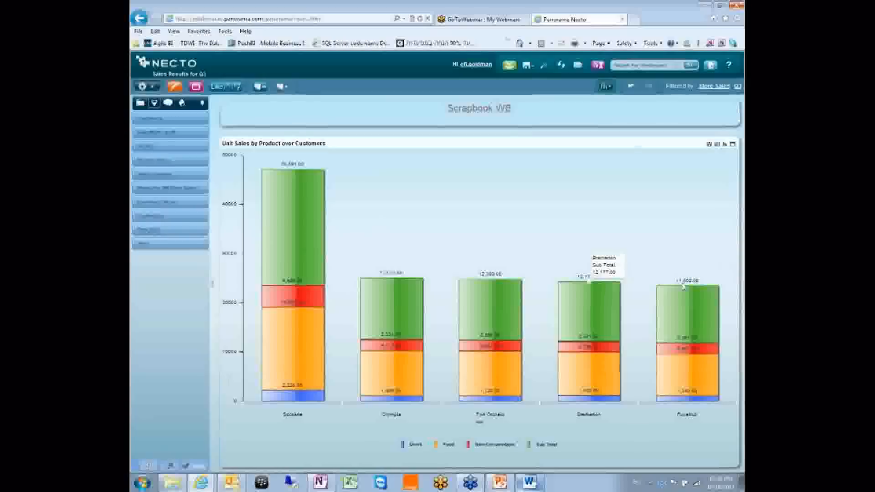
{"action": "left_click", "coordinate": [717, 144]}
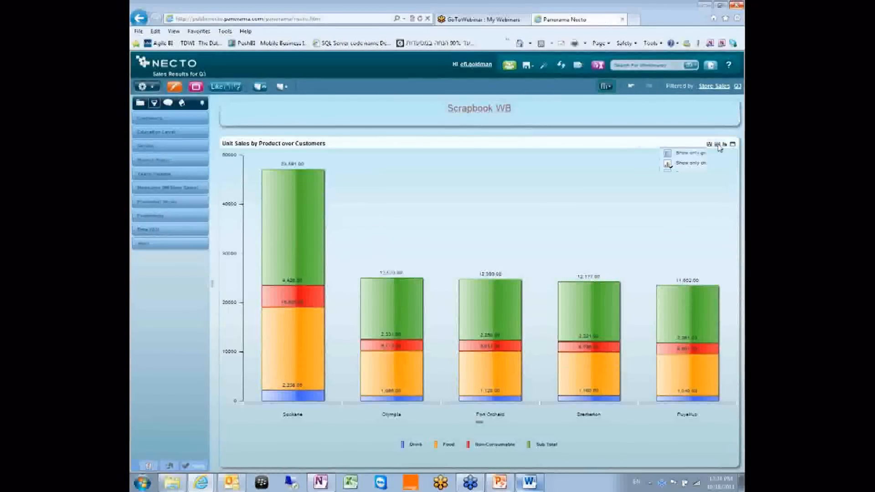
{"action": "left_click", "coordinate": [724, 144]}
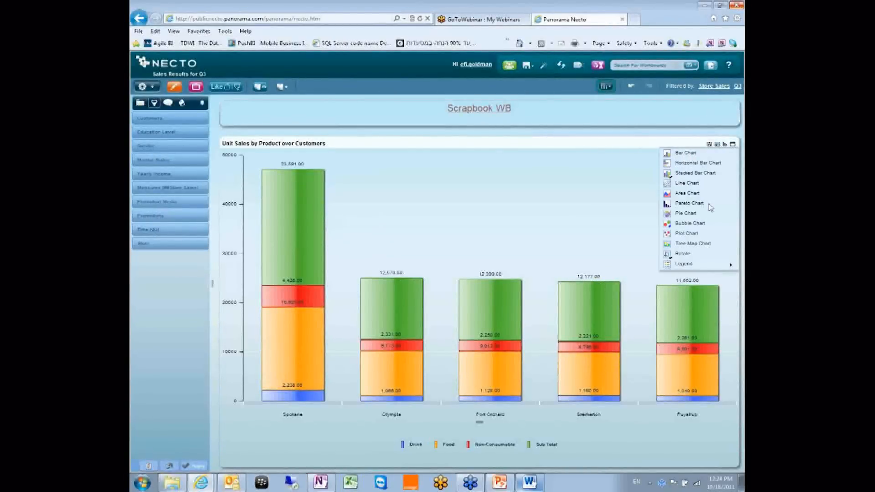
{"action": "left_click", "coordinate": [686, 255]}
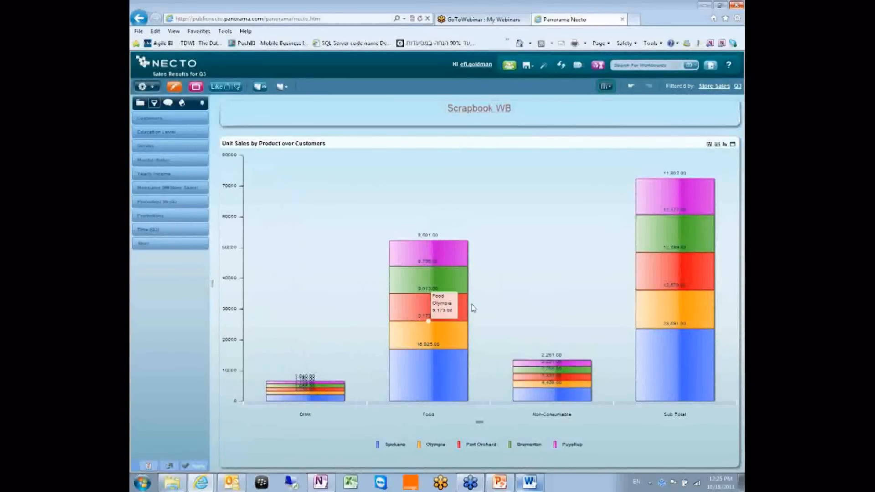
- Show only the grid, and expand and collapse the Drink column in it
{"action": "left_click", "coordinate": [718, 145]}
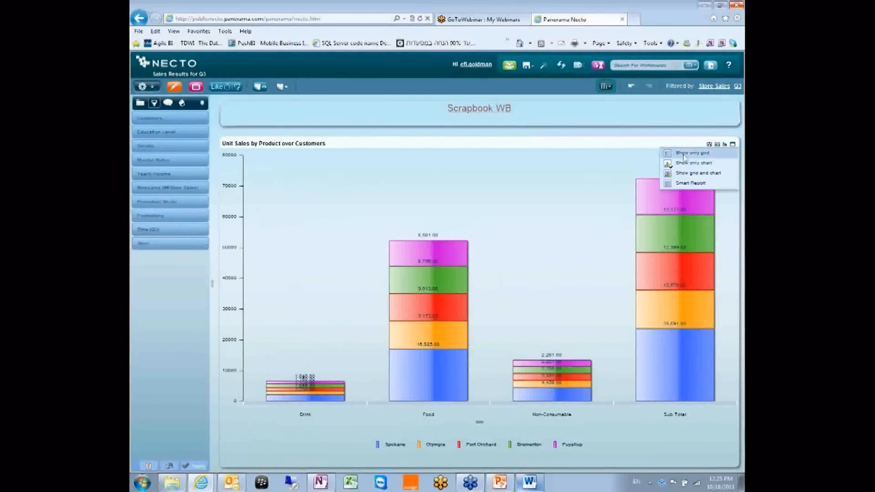
{"action": "left_click", "coordinate": [684, 154]}
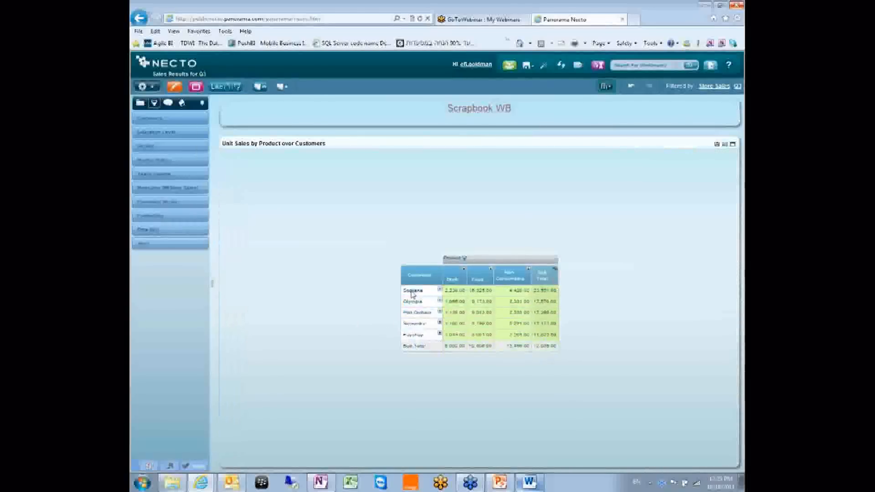
{"action": "left_click", "coordinate": [463, 269]}
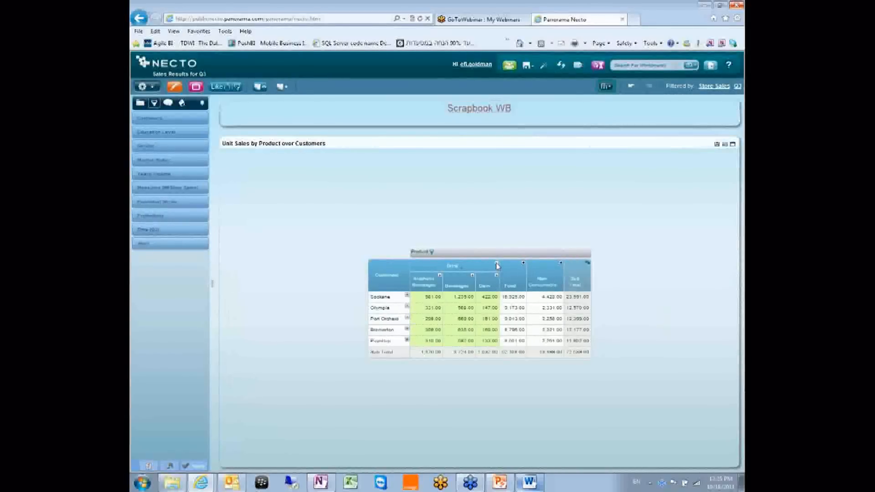
{"action": "left_click", "coordinate": [522, 263]}
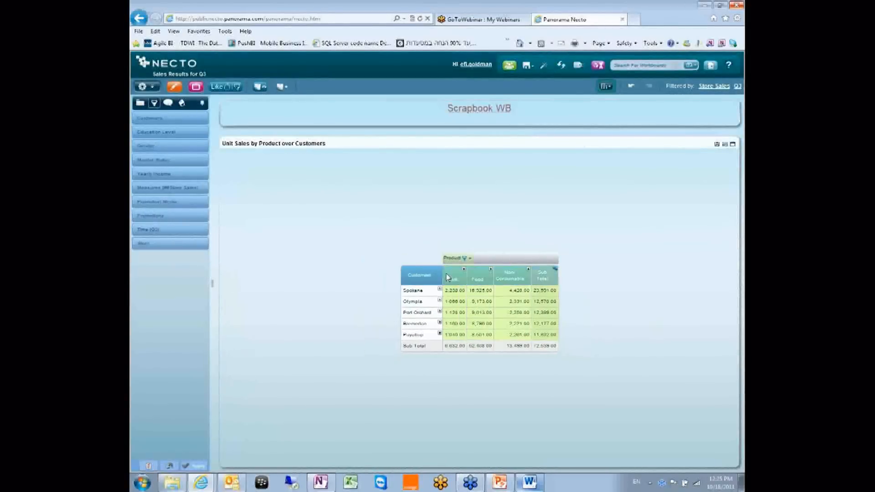
- Show the grid and chart together, and expand and collapse the Drink column so the chart follows
{"action": "left_click", "coordinate": [725, 144]}
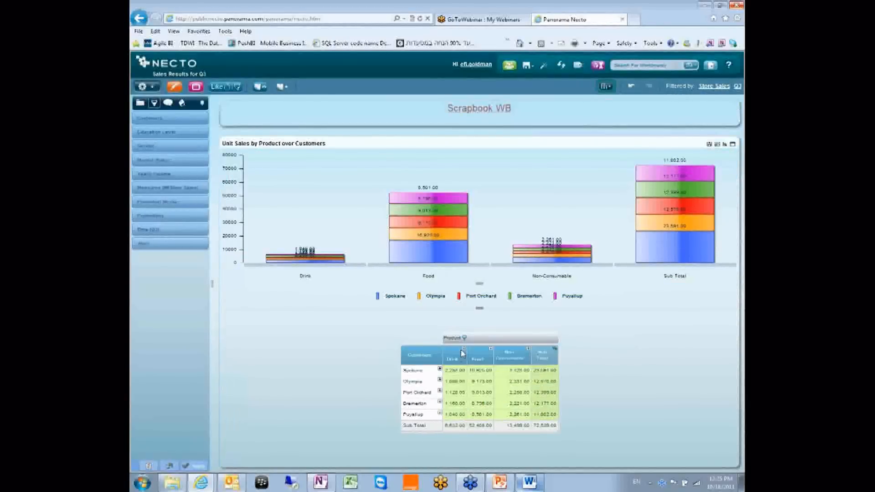
{"action": "left_click", "coordinate": [464, 349]}
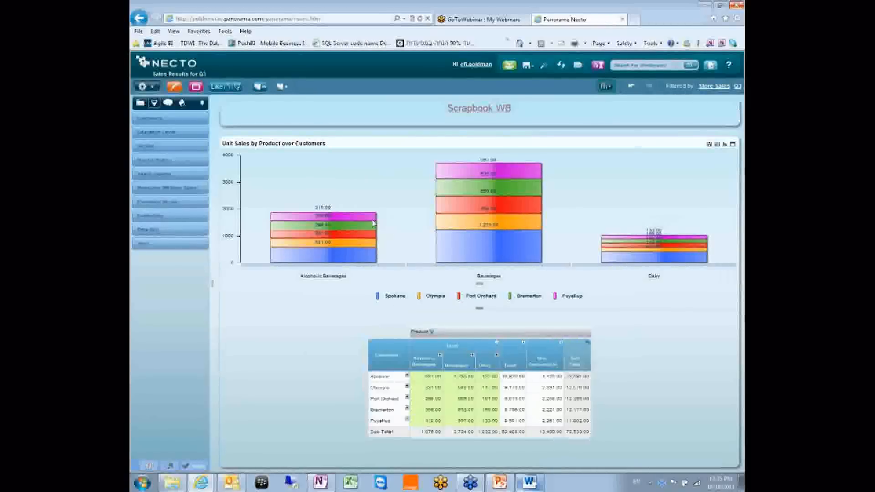
{"action": "left_click", "coordinate": [496, 343]}
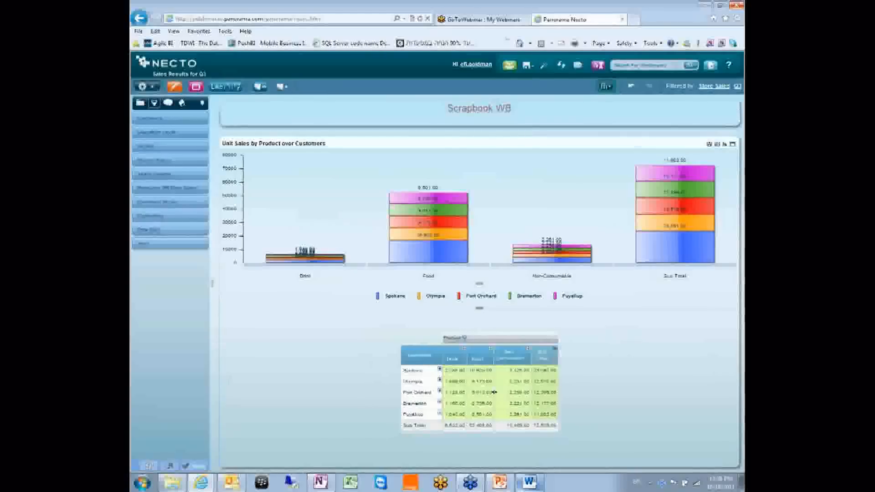
- Drill down into Drink from its bar in the chart and drill back up to the product categories
{"action": "mouse_move", "coordinate": [426, 231]}
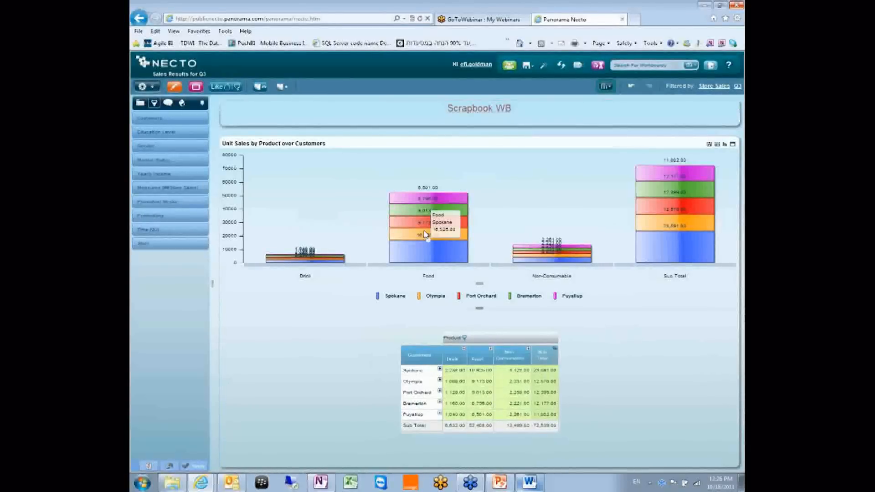
{"action": "mouse_move", "coordinate": [306, 259]}
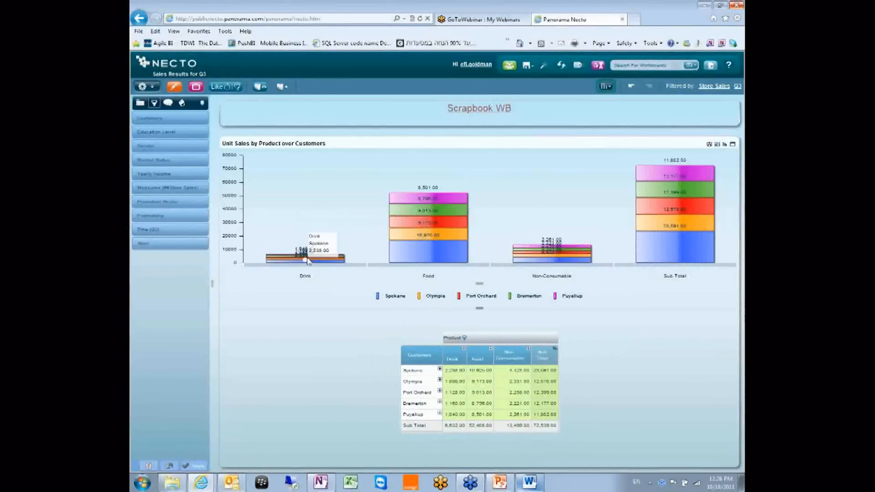
{"action": "left_click", "coordinate": [306, 259]}
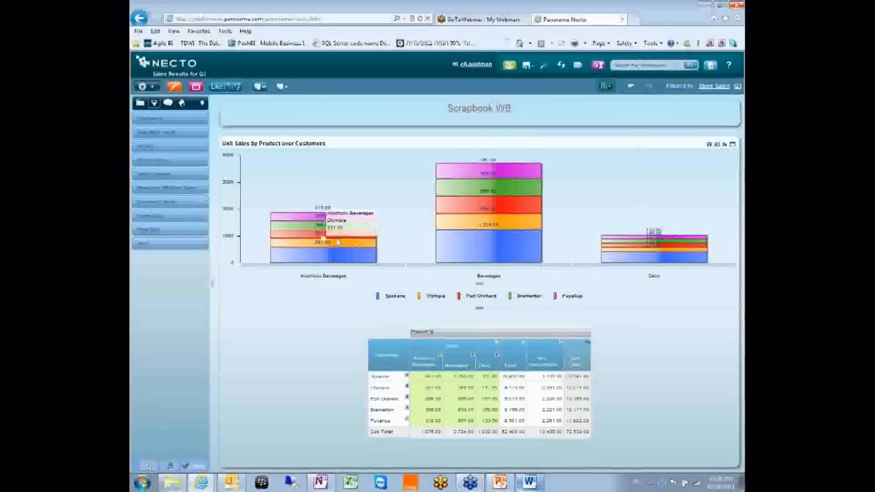
{"action": "mouse_move", "coordinate": [326, 224]}
{"action": "mouse_move", "coordinate": [324, 242]}
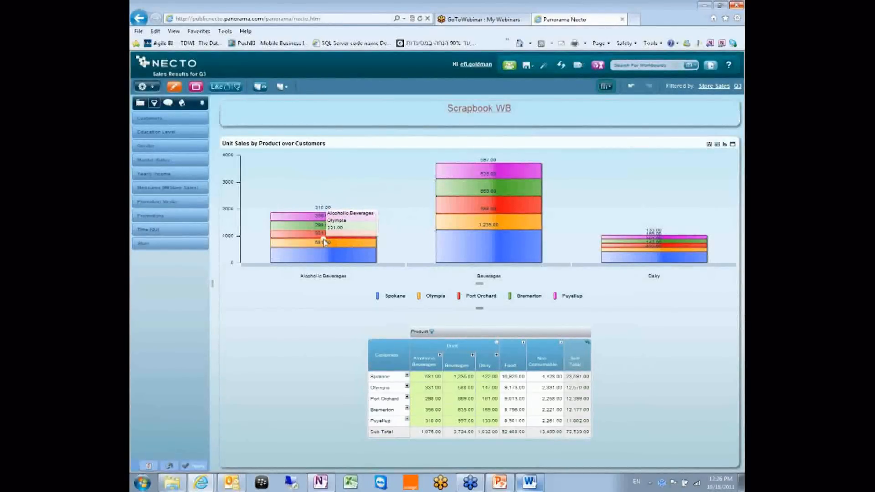
{"action": "left_click", "coordinate": [324, 242]}
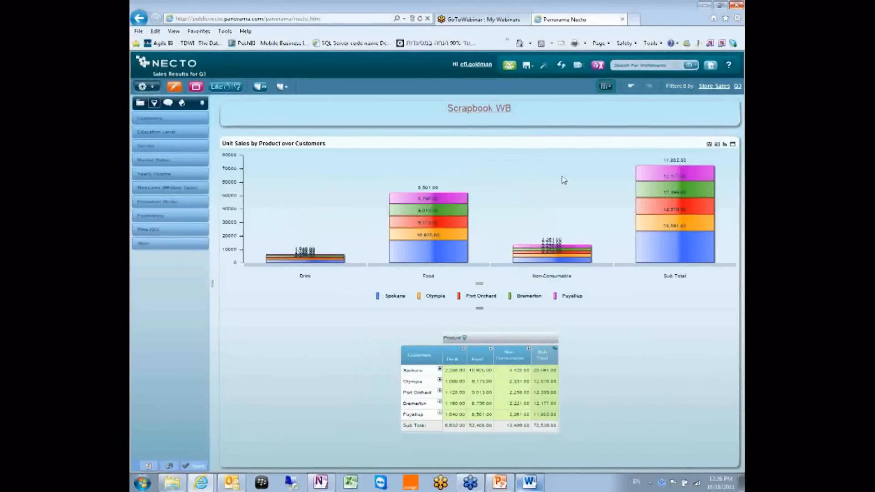
- Show only the chart, and return to the combined grid and chart layout
{"action": "left_click", "coordinate": [716, 145]}
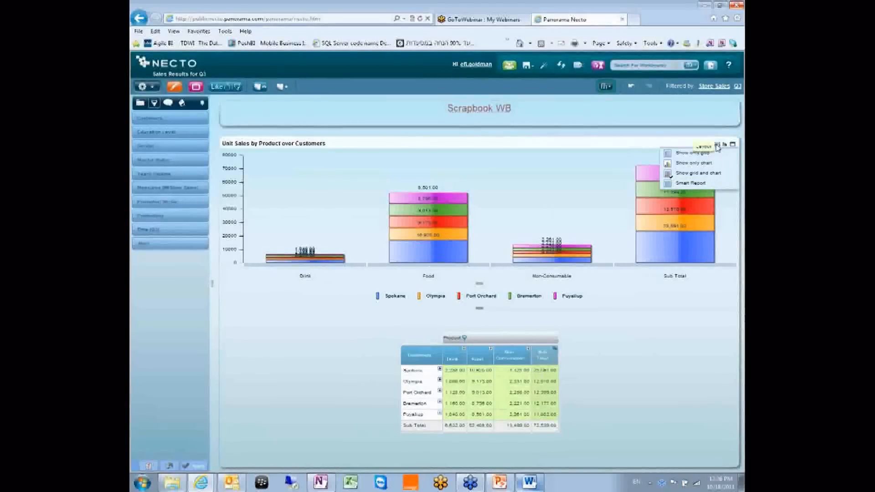
{"action": "left_click", "coordinate": [679, 159]}
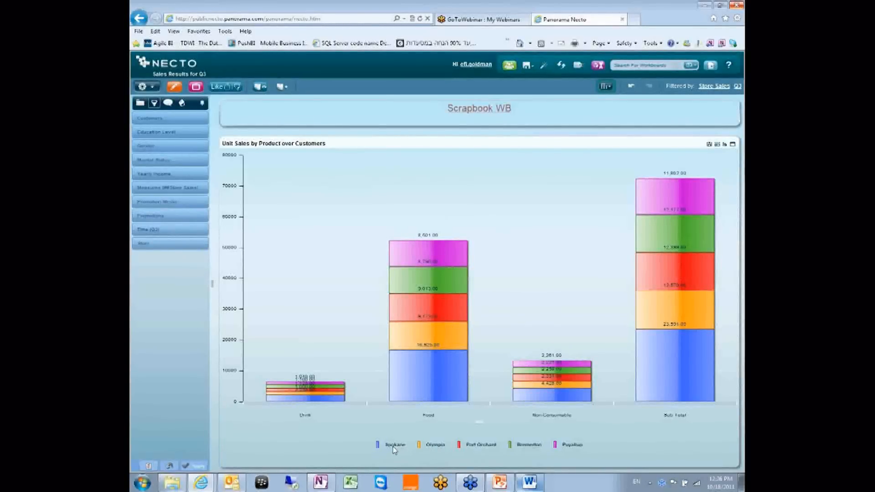
{"action": "left_click", "coordinate": [710, 145]}
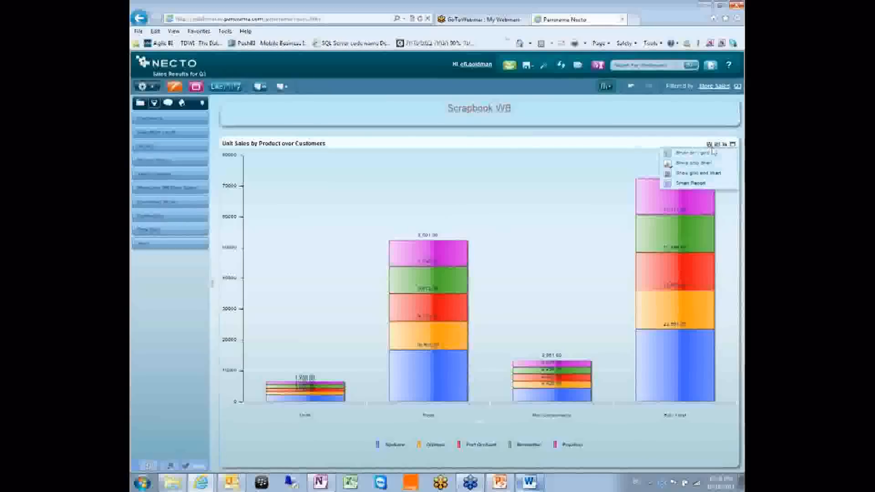
{"action": "left_click", "coordinate": [689, 173]}
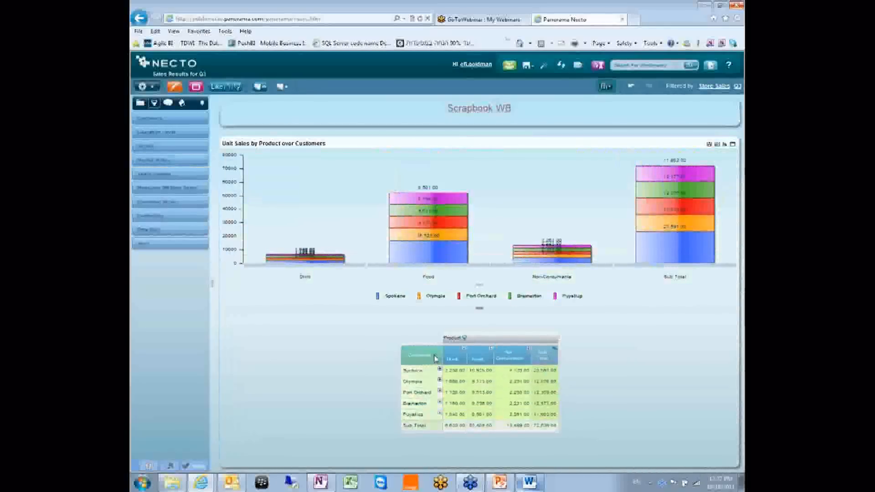
- Replace the Customers dimension on the grid rows with Measures
{"action": "right_click", "coordinate": [414, 354]}
{"action": "mouse_move", "coordinate": [457, 371]}
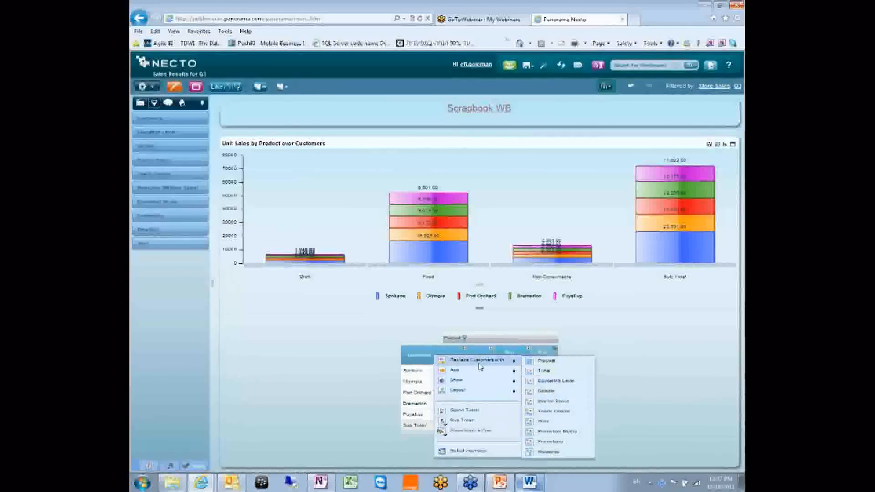
{"action": "left_click", "coordinate": [548, 451]}
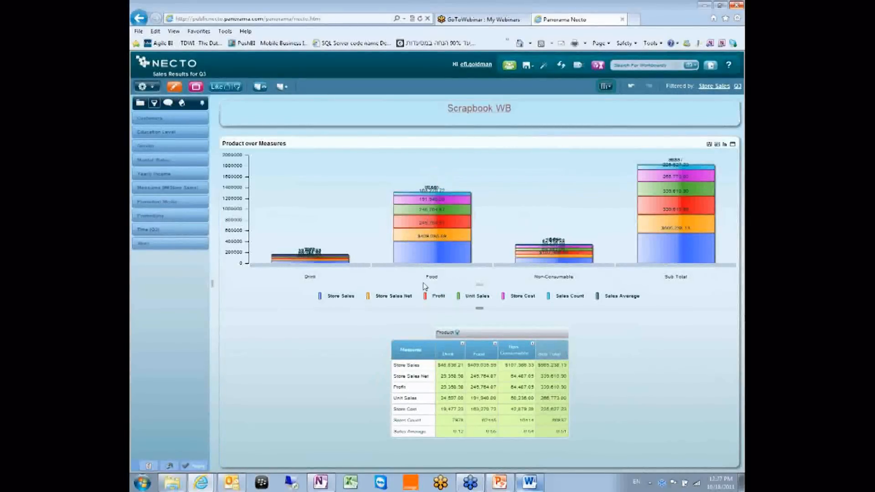
- Rotate the chart to compare the products within each measure, examine its bars, and rotate it back to the product categories
{"action": "left_click", "coordinate": [717, 144]}
{"action": "left_click", "coordinate": [724, 145]}
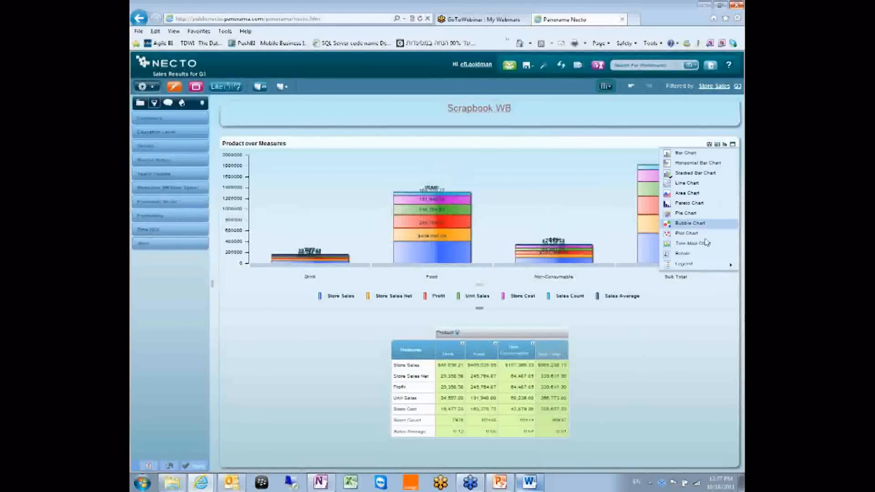
{"action": "left_click", "coordinate": [683, 253]}
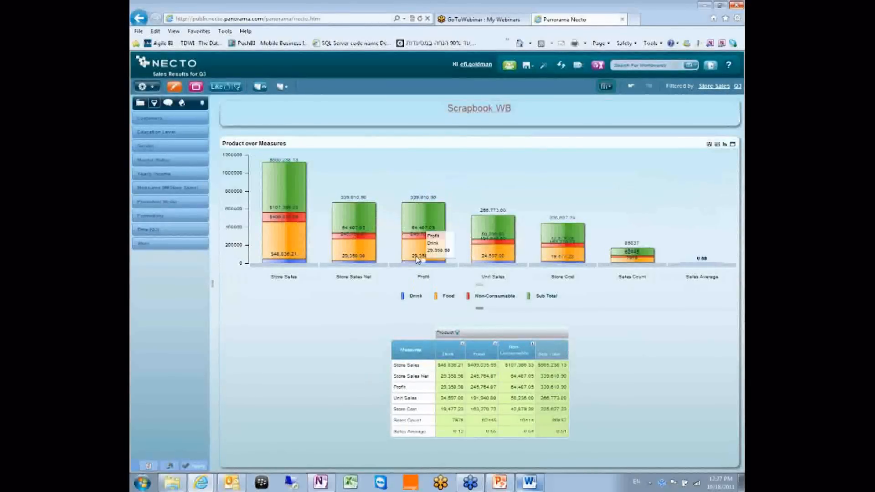
{"action": "mouse_move", "coordinate": [428, 257]}
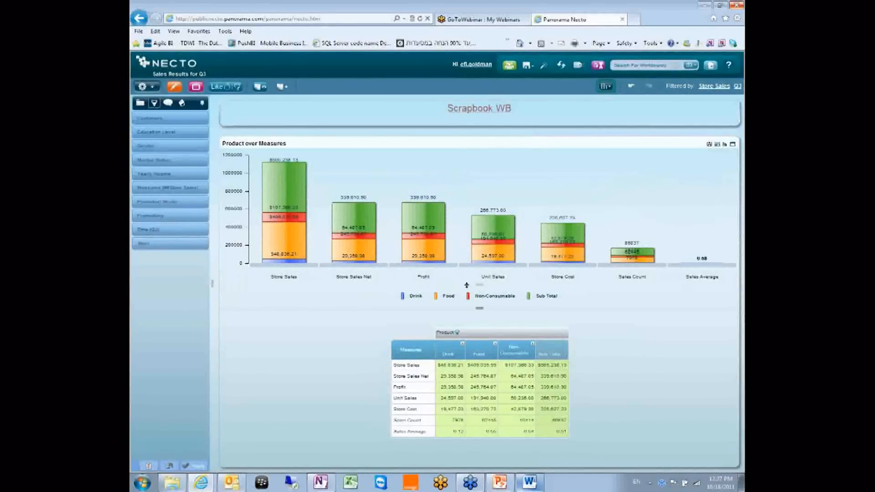
{"action": "mouse_move", "coordinate": [563, 247]}
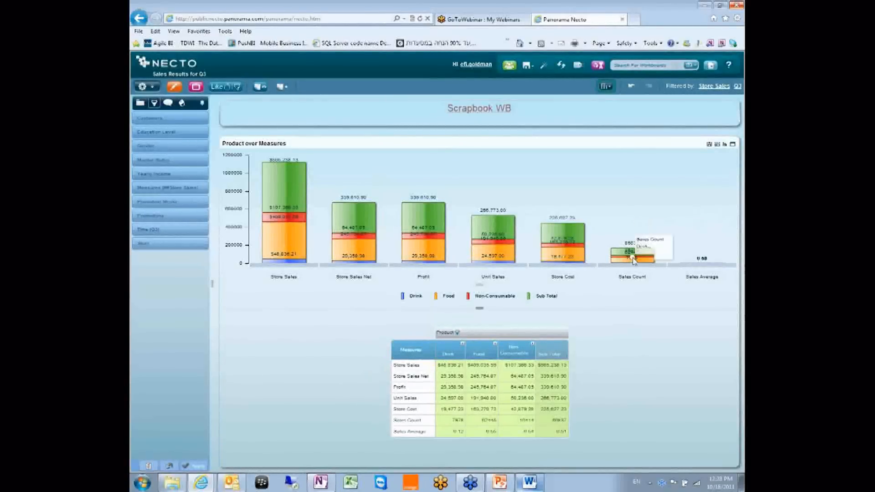
{"action": "mouse_move", "coordinate": [563, 240]}
{"action": "mouse_move", "coordinate": [633, 254]}
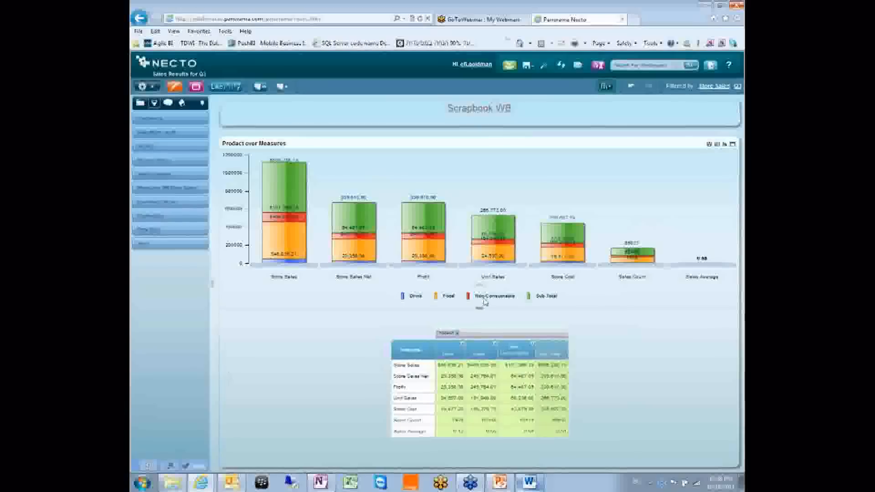
{"action": "left_click", "coordinate": [724, 145]}
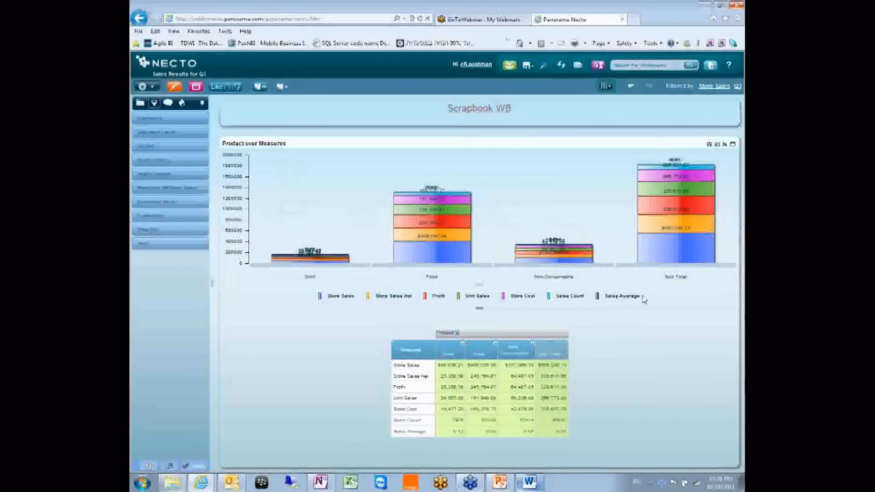
- Maximize the Product over Measures component and enlarge its chart area above the grid
{"action": "left_click", "coordinate": [732, 144]}
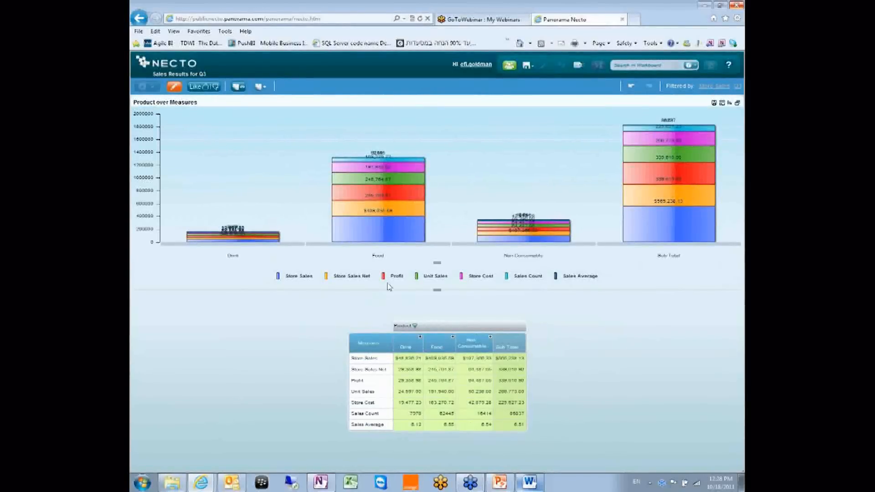
{"action": "left_click_drag", "start_coordinate": [437, 290], "coordinate": [438, 318]}
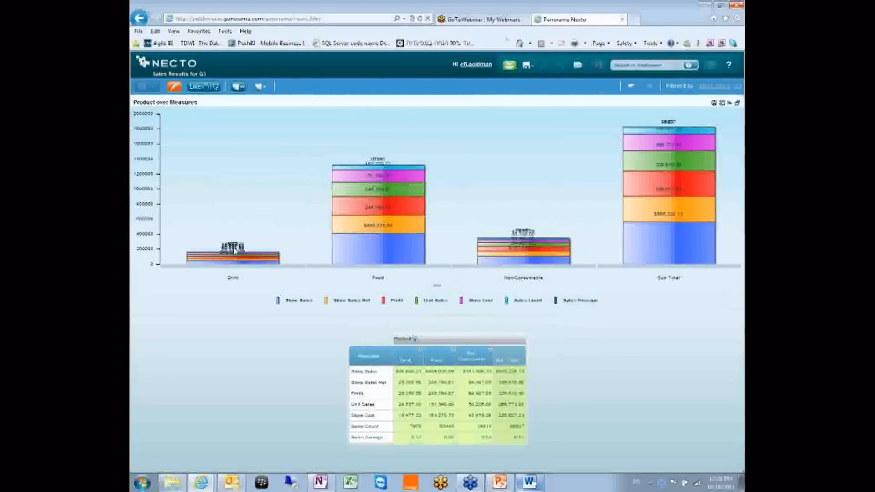
- Switch the workboard to its design mode
{"action": "left_click", "coordinate": [174, 86]}
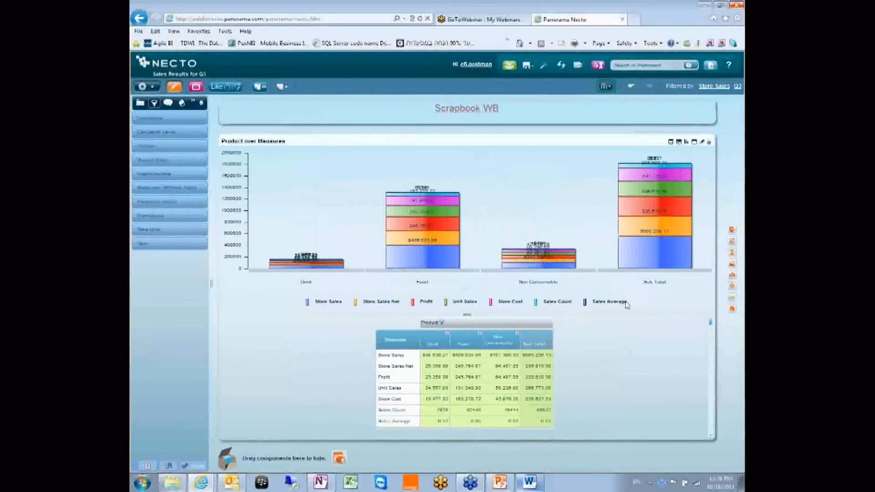
- Leave and re-enter the workboard's design mode and maximize the Product over Measures component
{"action": "left_click", "coordinate": [176, 86]}
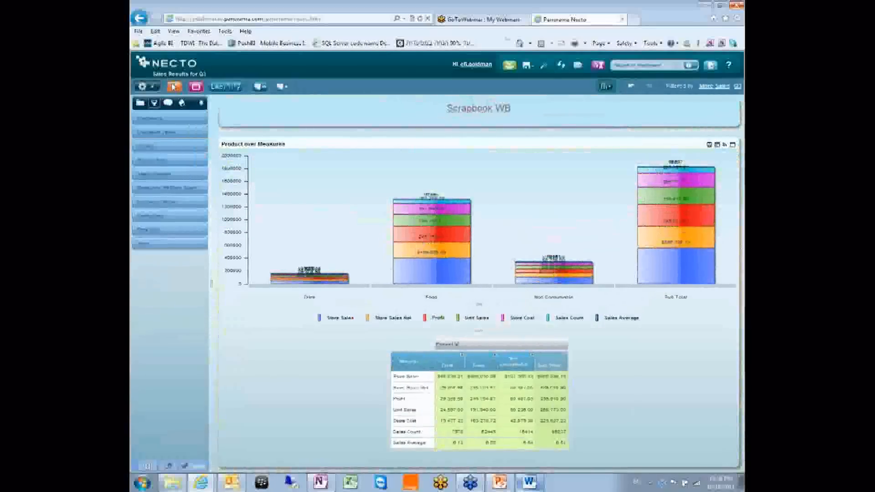
{"action": "left_click", "coordinate": [173, 86]}
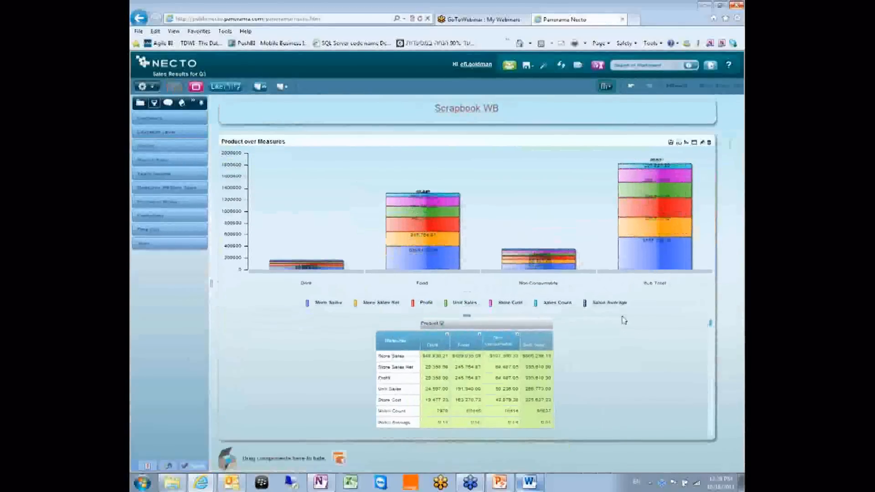
{"action": "left_click", "coordinate": [694, 143]}
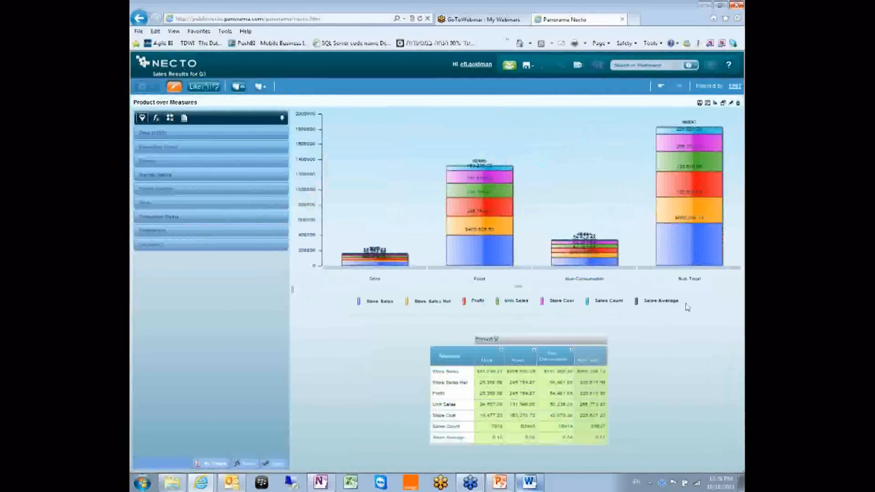
- Place the chart legend on the left of the chart and narrow its area to give the bars more width
{"action": "left_click", "coordinate": [715, 104]}
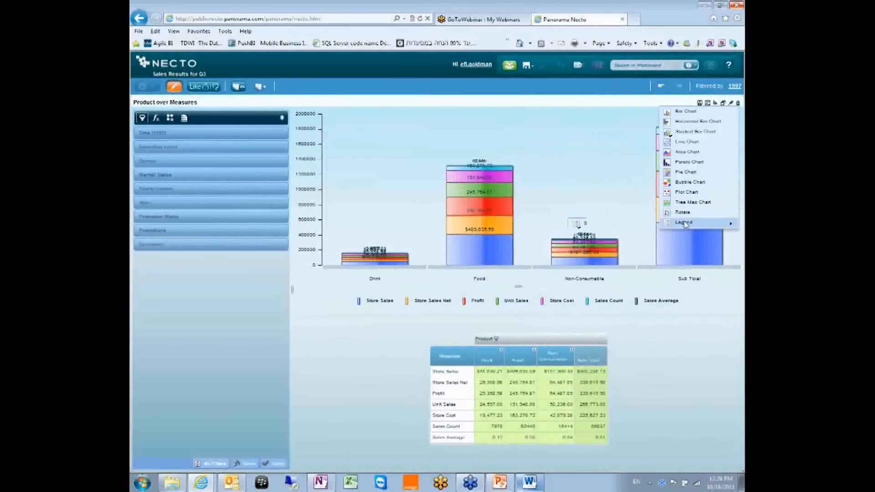
{"action": "mouse_move", "coordinate": [687, 223]}
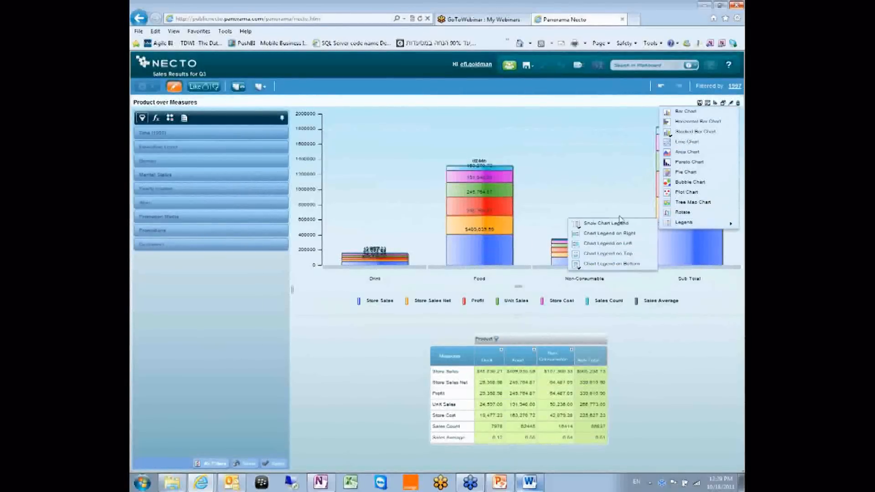
{"action": "left_click", "coordinate": [607, 244]}
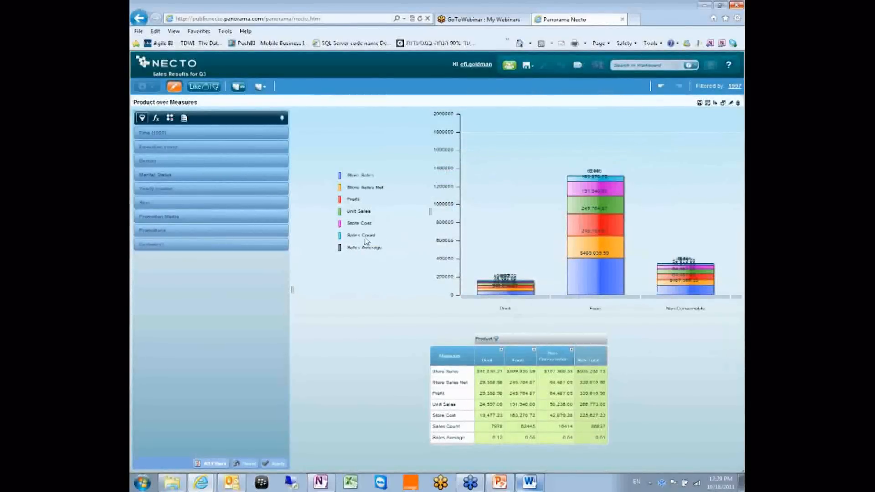
{"action": "left_click_drag", "start_coordinate": [429, 211], "coordinate": [392, 201]}
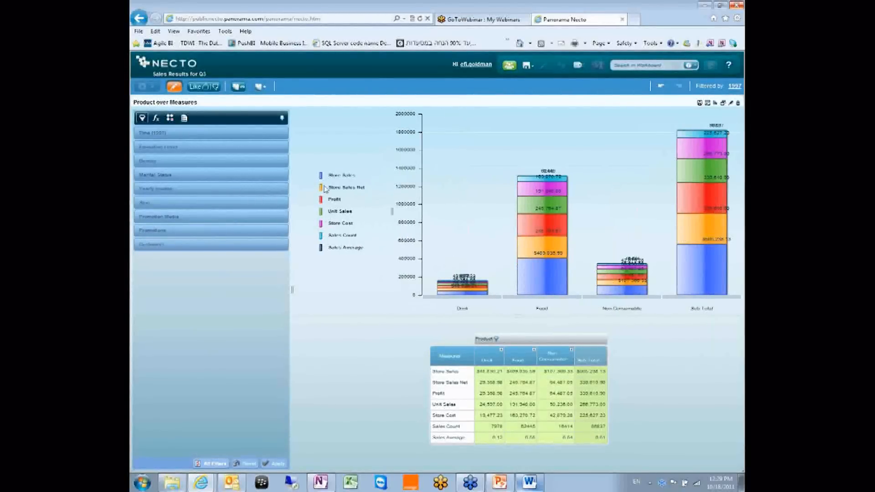
{"action": "left_click", "coordinate": [353, 18]}
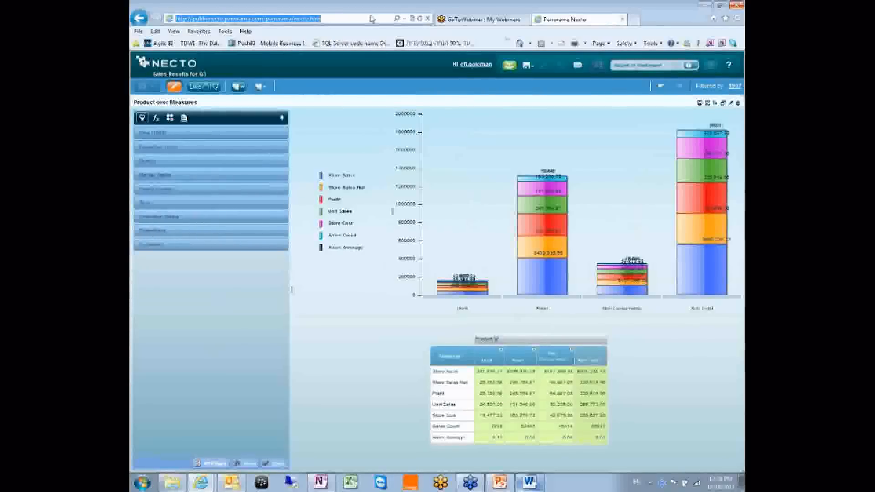
{"action": "key", "text": "alt+shift"}
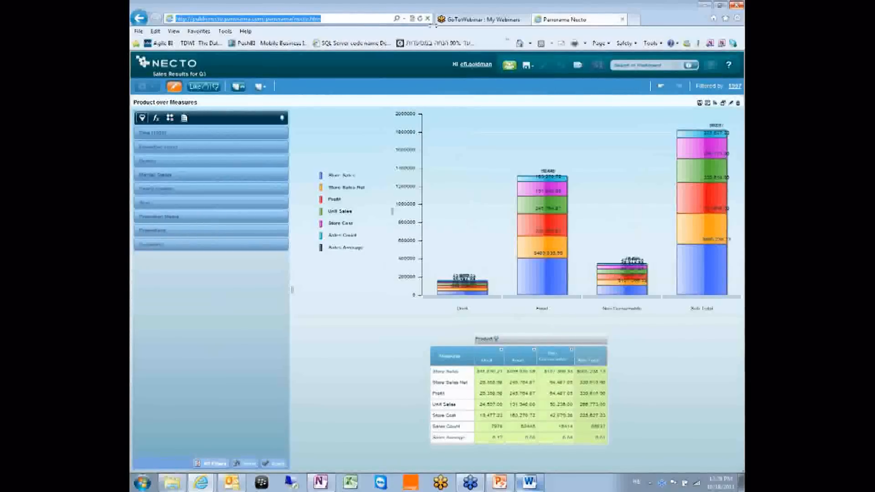
{"action": "left_click", "coordinate": [724, 18]}
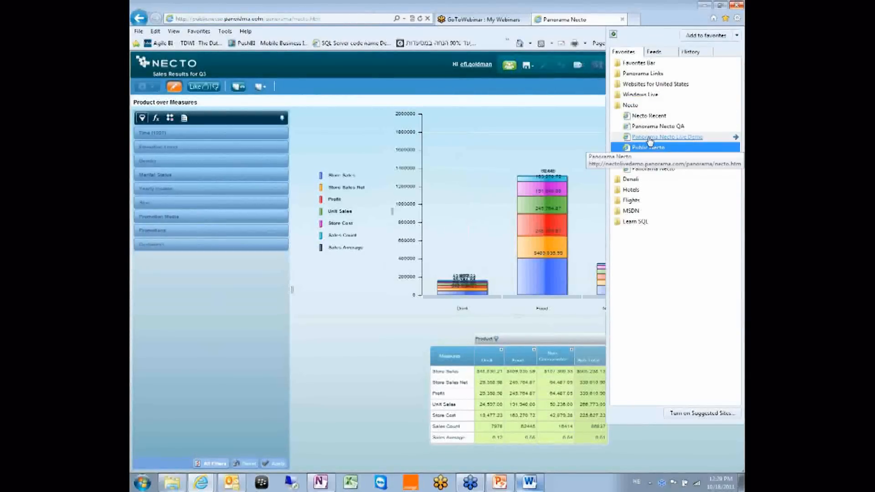
{"action": "left_click", "coordinate": [369, 259]}
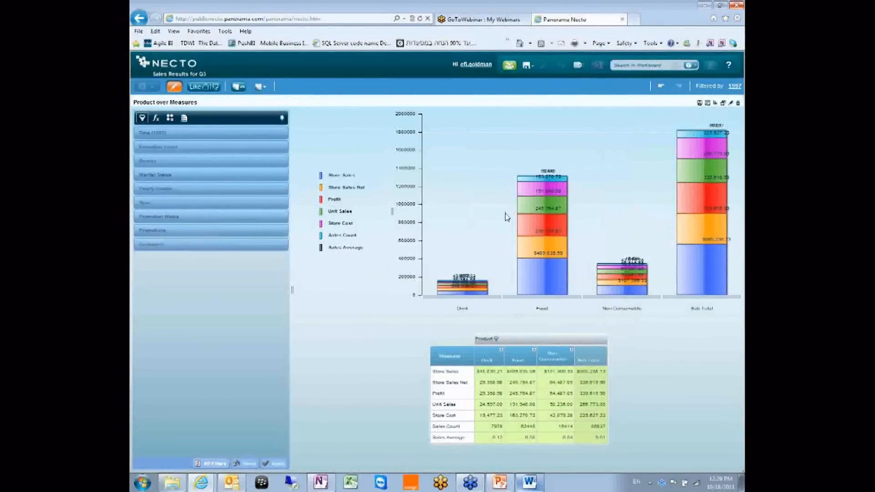
- Enlarge the chart area above the grid slightly and turn off inheriting the chart's properties from the skin
{"action": "mouse_move", "coordinate": [682, 233]}
{"action": "left_click_drag", "start_coordinate": [524, 315], "coordinate": [523, 337]}
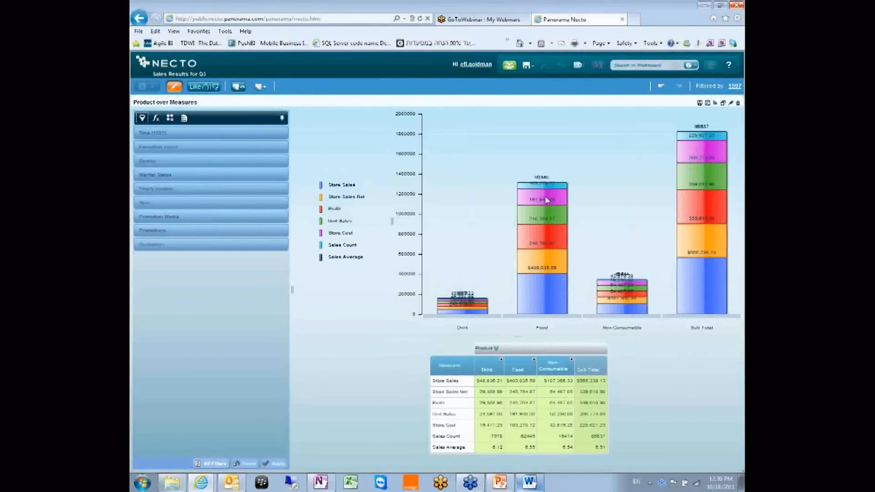
{"action": "left_click", "coordinate": [184, 118]}
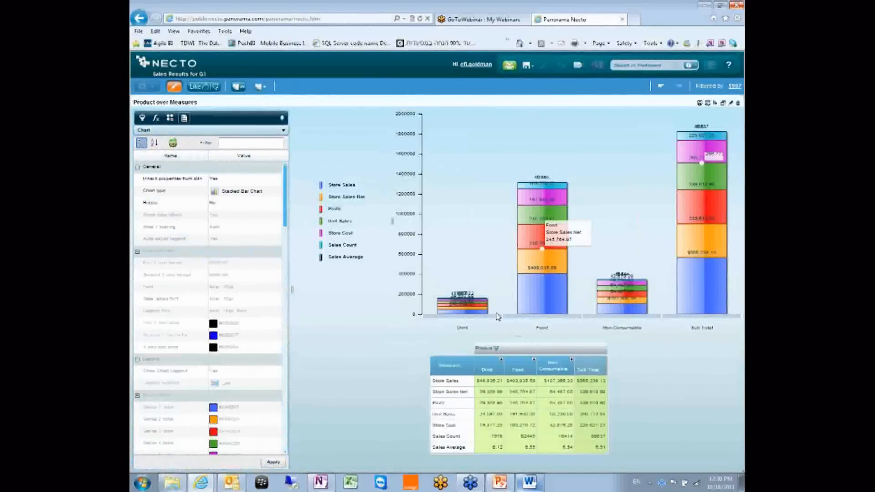
{"action": "left_click", "coordinate": [213, 179]}
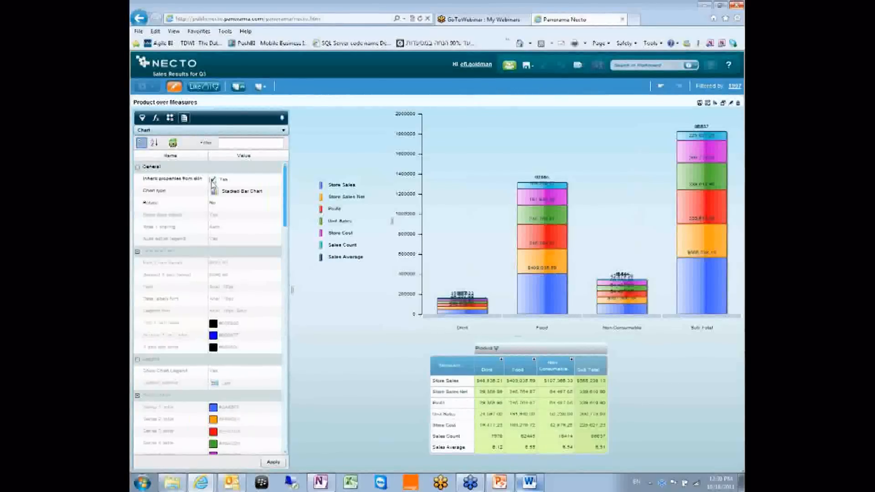
{"action": "left_click", "coordinate": [229, 203]}
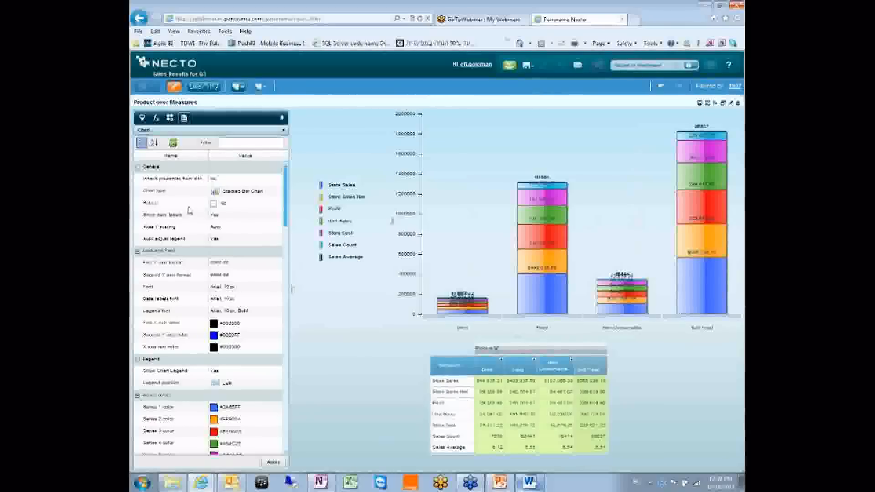
{"action": "left_click", "coordinate": [178, 222]}
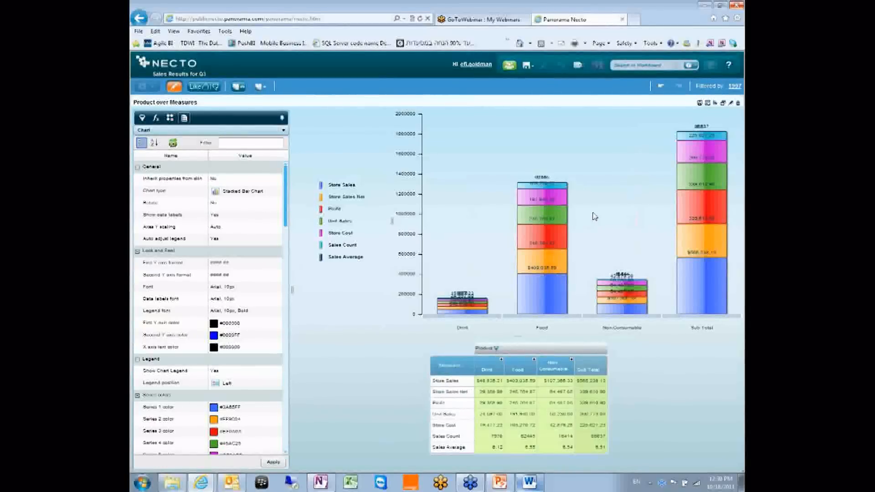
- Turn off the chart's data labels and apply the change
{"action": "left_click", "coordinate": [213, 215]}
{"action": "left_click", "coordinate": [213, 215]}
{"action": "left_click", "coordinate": [234, 227]}
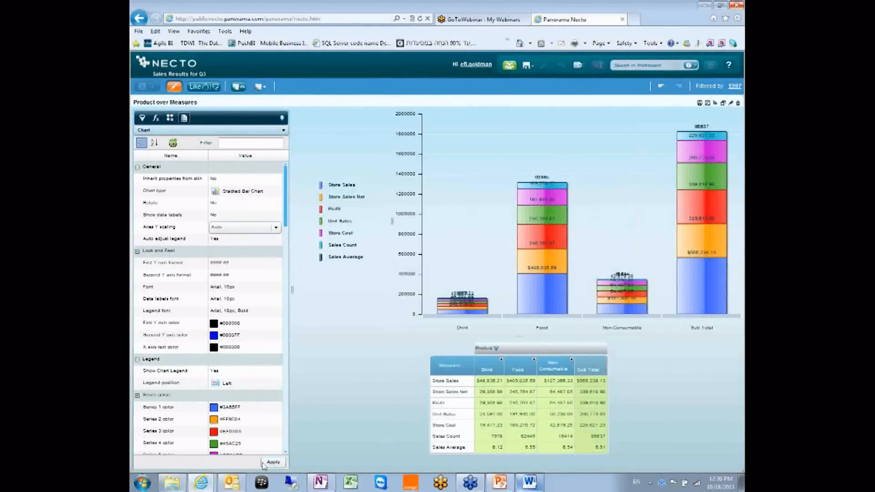
{"action": "left_click", "coordinate": [269, 462]}
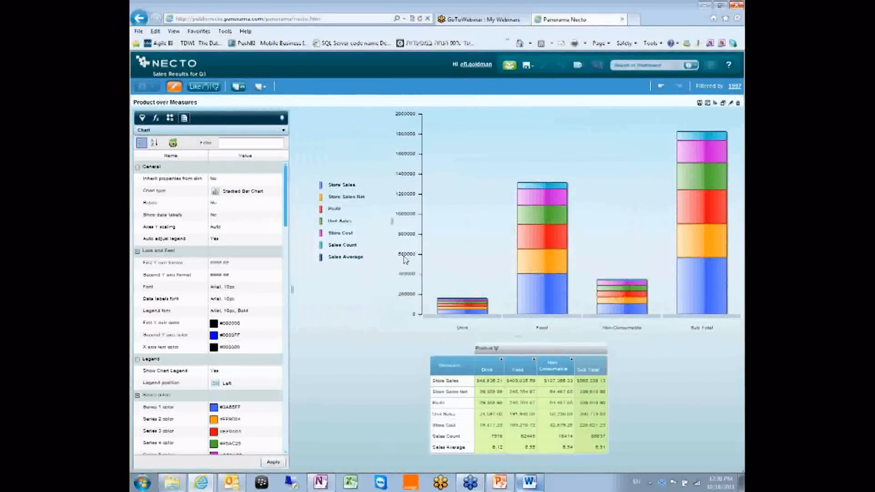
- Set the chart's first Y axis format to #,###$ and apply it
{"action": "left_click", "coordinate": [213, 264]}
{"action": "left_click", "coordinate": [275, 263]}
{"action": "left_click", "coordinate": [239, 296]}
{"action": "left_click", "coordinate": [239, 261]}
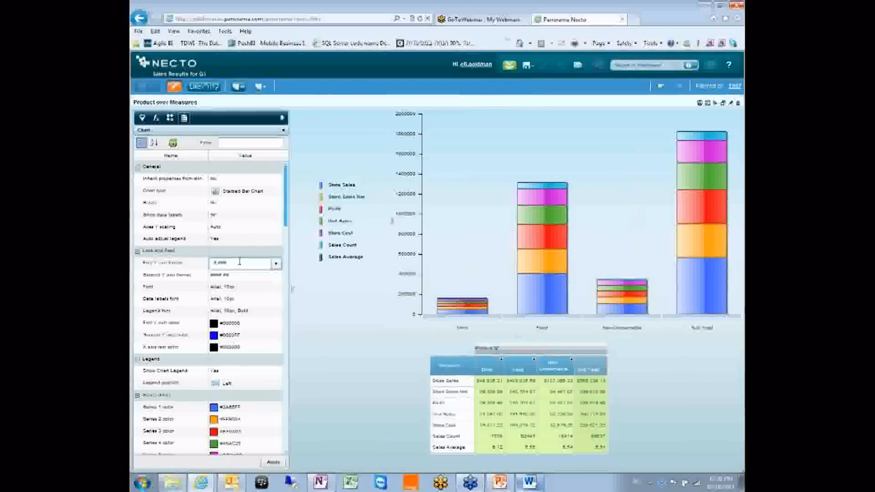
{"action": "type", "text": "$"}
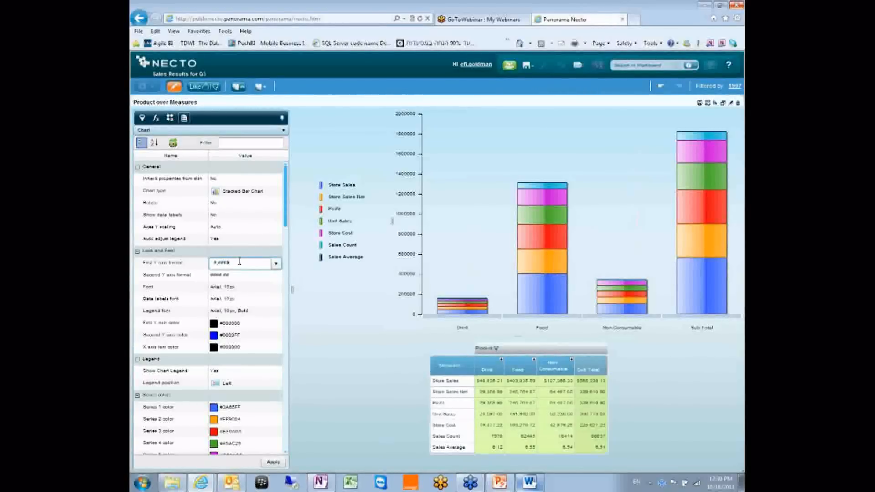
{"action": "left_click", "coordinate": [281, 462]}
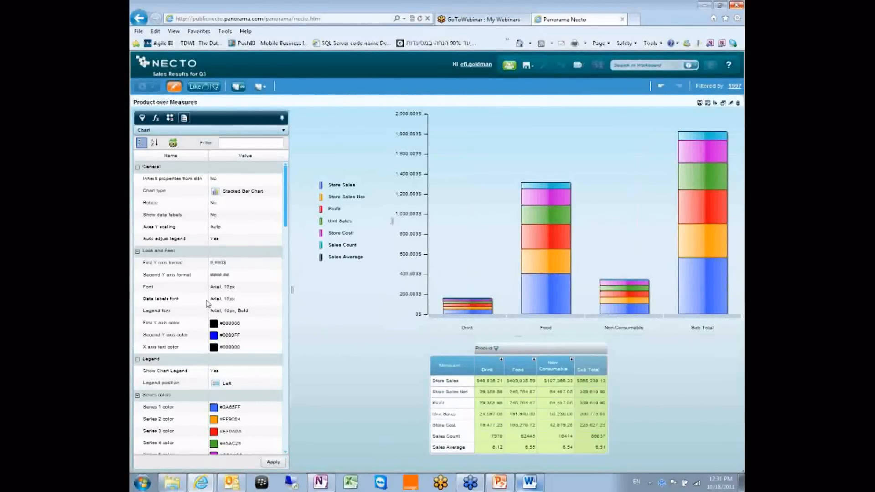
- Hide the chart legend and restore the maximized Product over Measures component to its normal size in the workboard
{"action": "scroll", "coordinate": [249, 318], "scroll_direction": "down", "scroll_amount": 3}
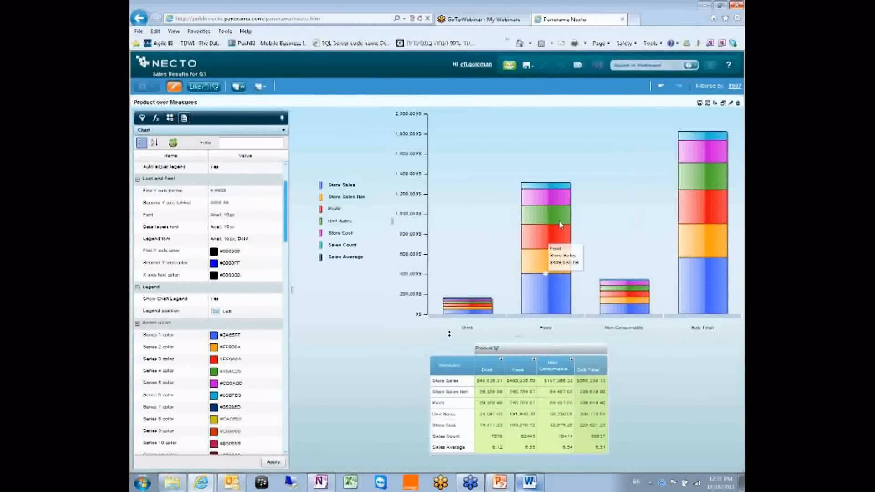
{"action": "mouse_move", "coordinate": [531, 199]}
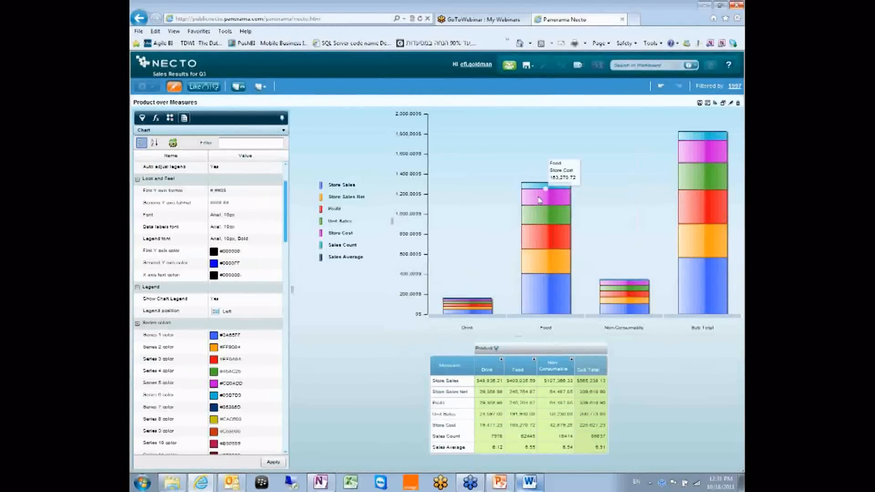
{"action": "mouse_move", "coordinate": [628, 294]}
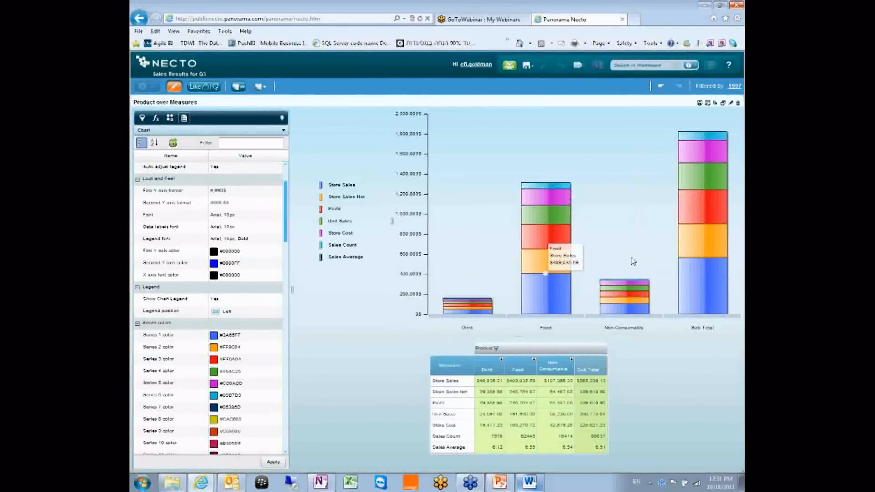
{"action": "left_click", "coordinate": [715, 103]}
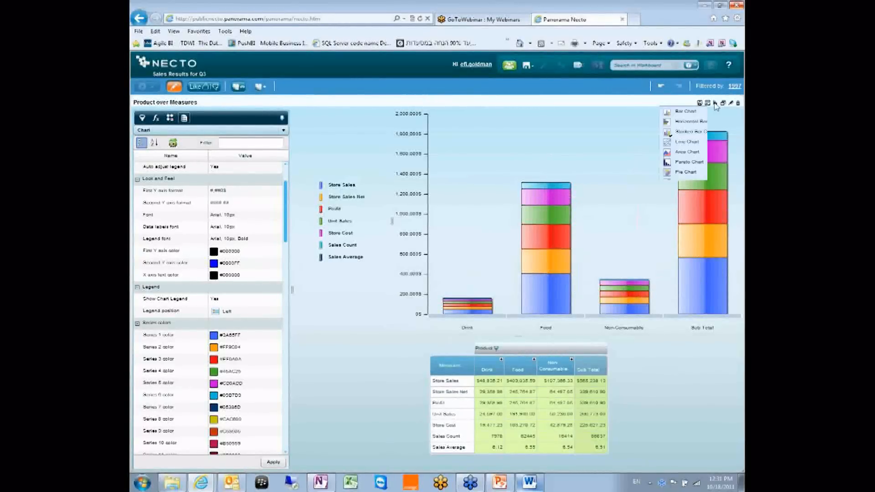
{"action": "mouse_move", "coordinate": [674, 227]}
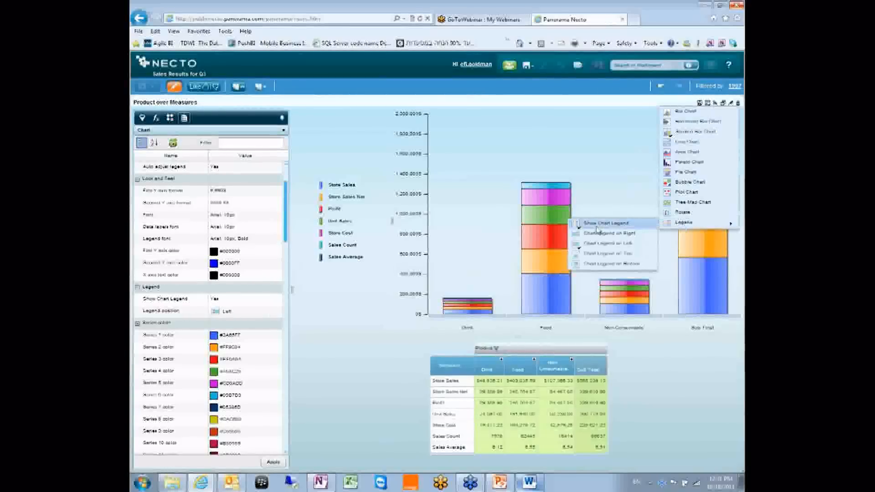
{"action": "left_click", "coordinate": [594, 223]}
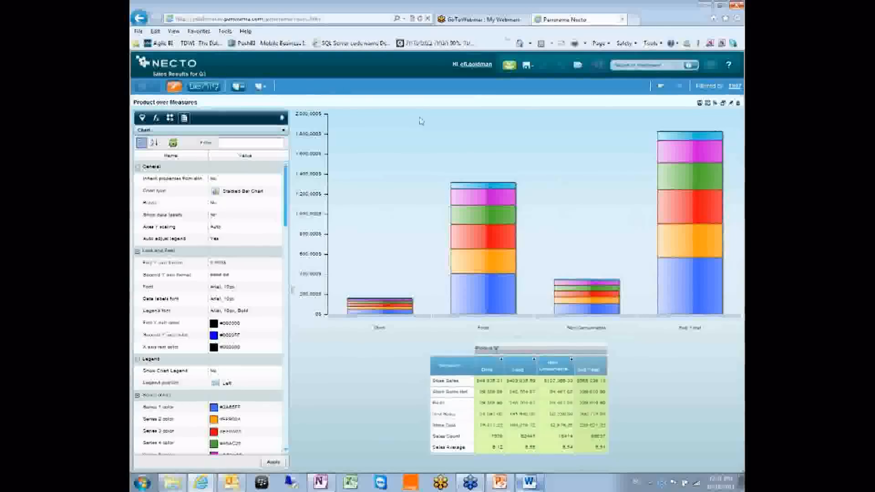
{"action": "left_click", "coordinate": [724, 104]}
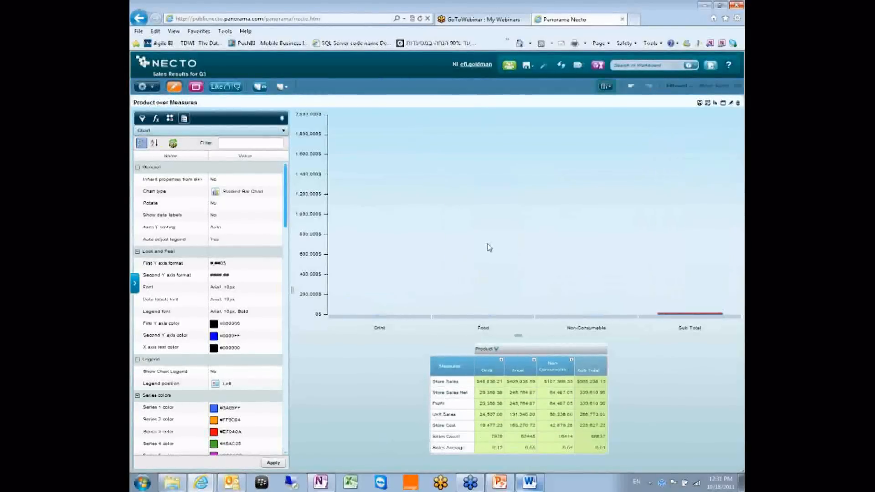